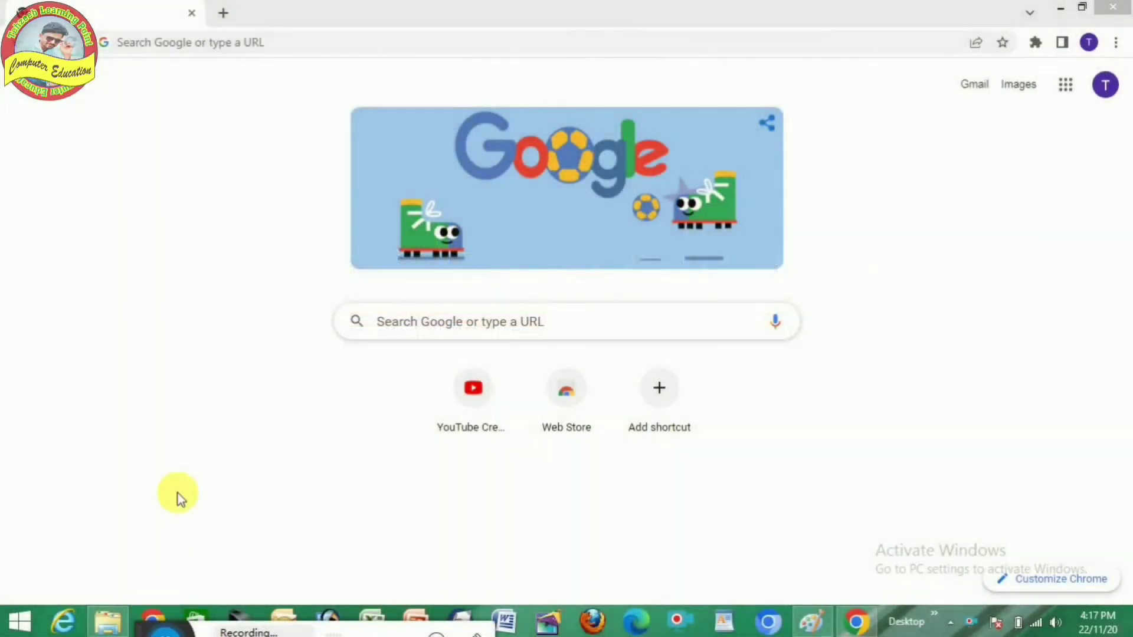
# Step: Search Google for nsvp.in and open the National Voter's Service Portal result
pyautogui.click(521, 327)
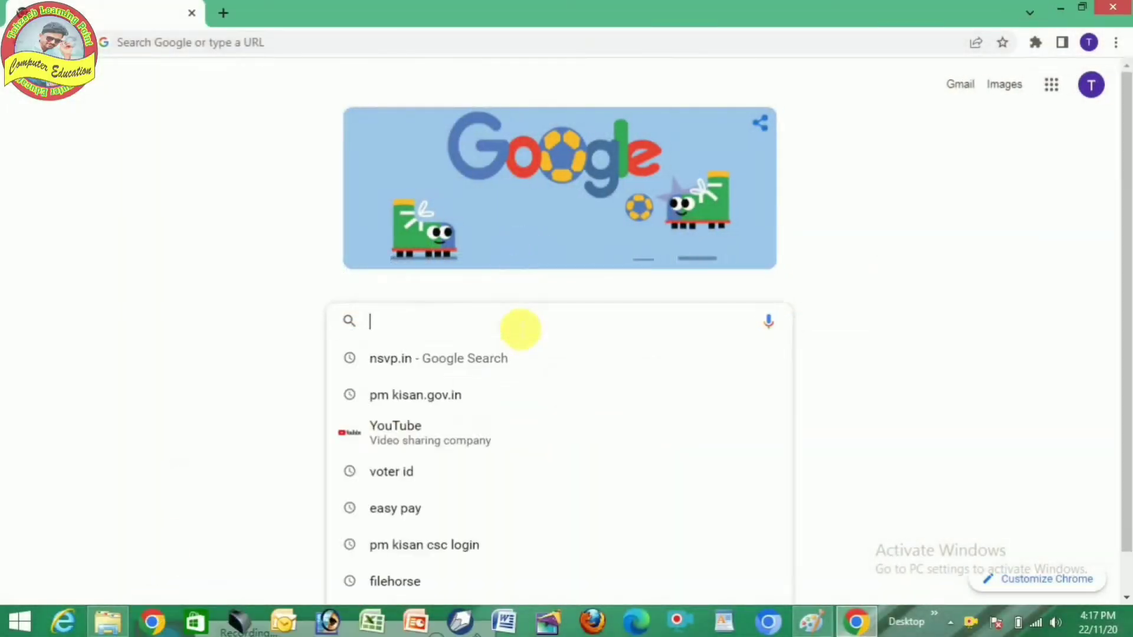
pyautogui.click(442, 359)
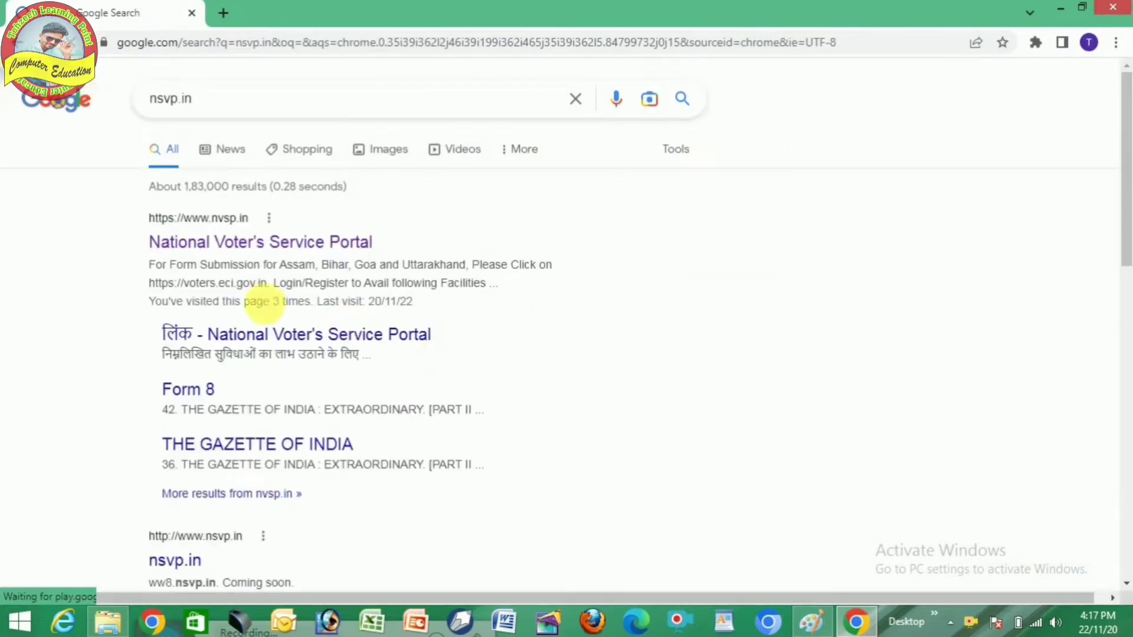
pyautogui.click(282, 241)
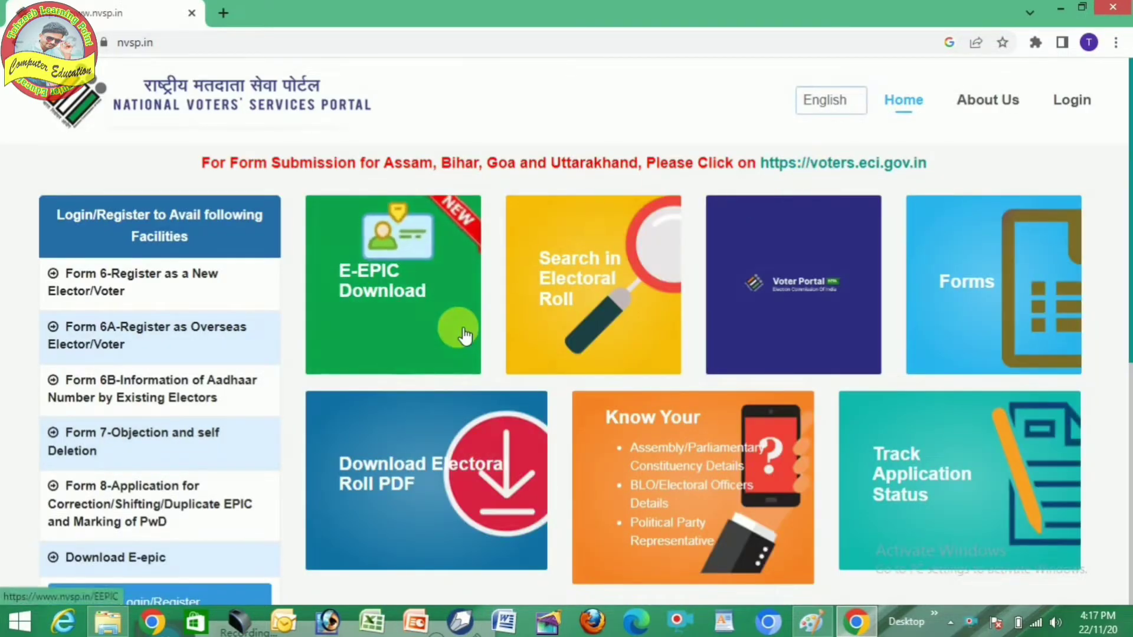
# Step: Log in to NVSP and open Form 6 via 'Register as a New Elector/Voter'
pyautogui.click(1071, 102)
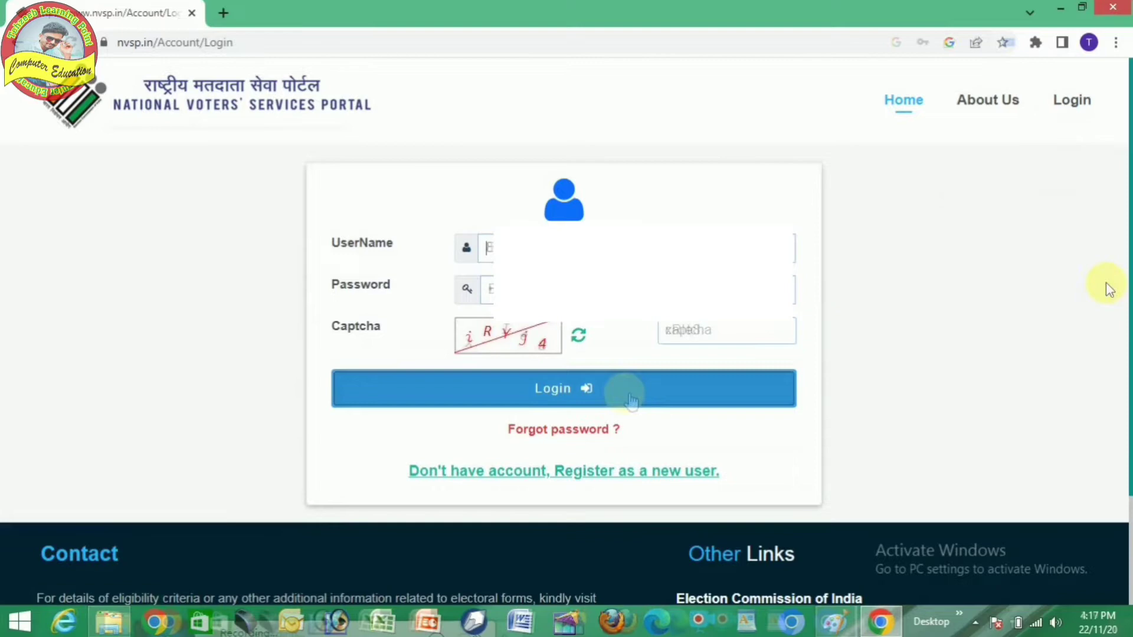
pyautogui.click(624, 392)
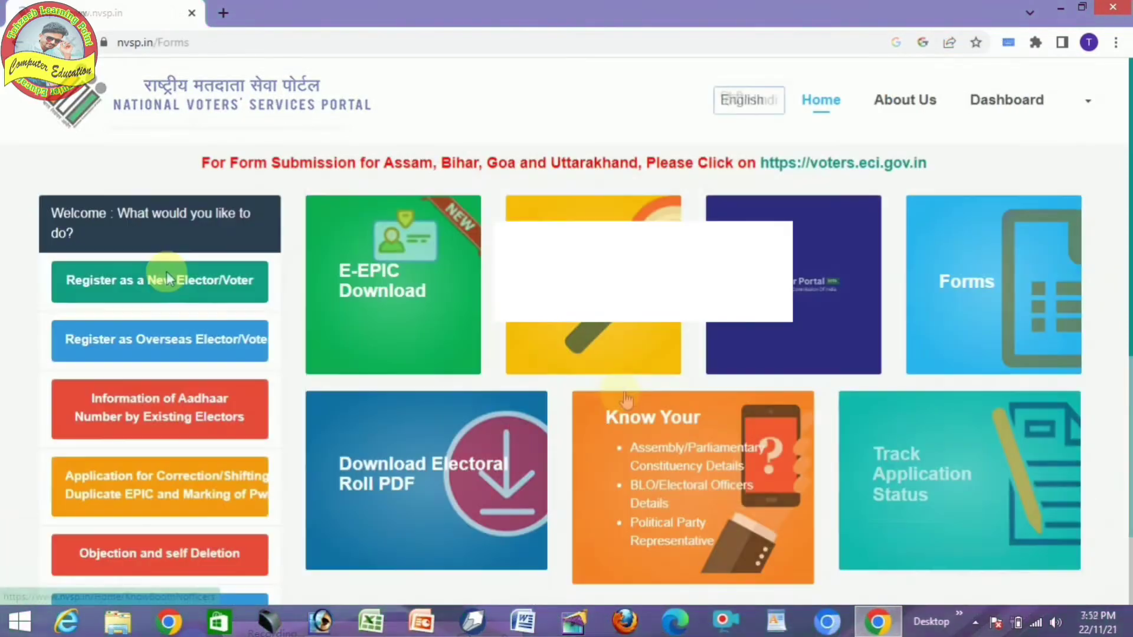
pyautogui.click(167, 272)
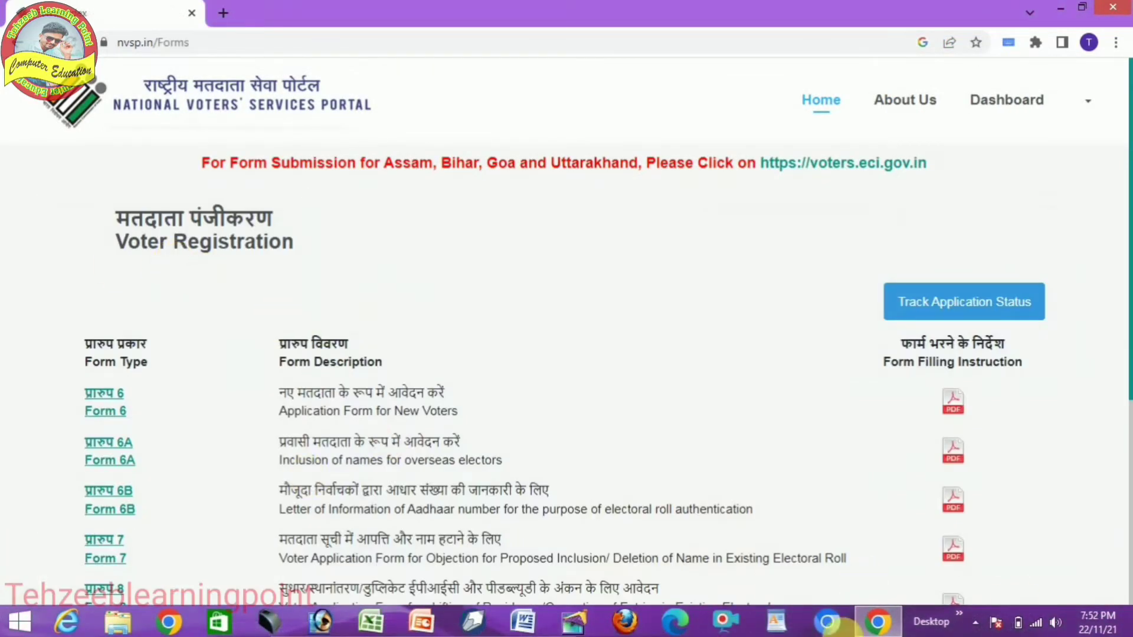
pyautogui.click(110, 415)
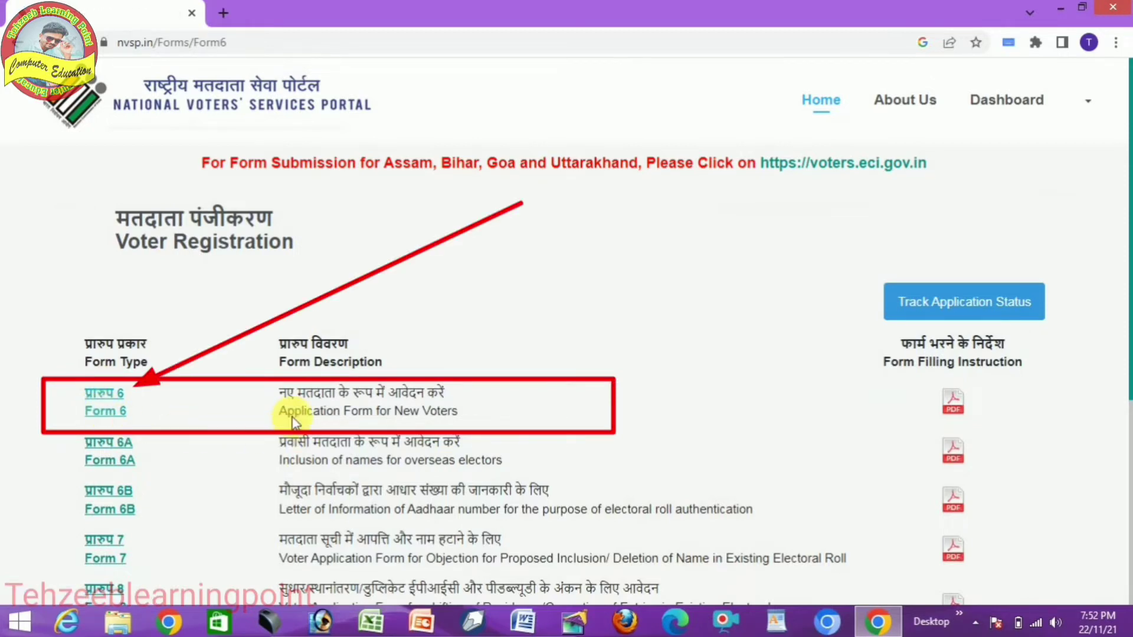
pyautogui.scroll(-1, 372, 463)
pyautogui.scroll(1, 645, 137)
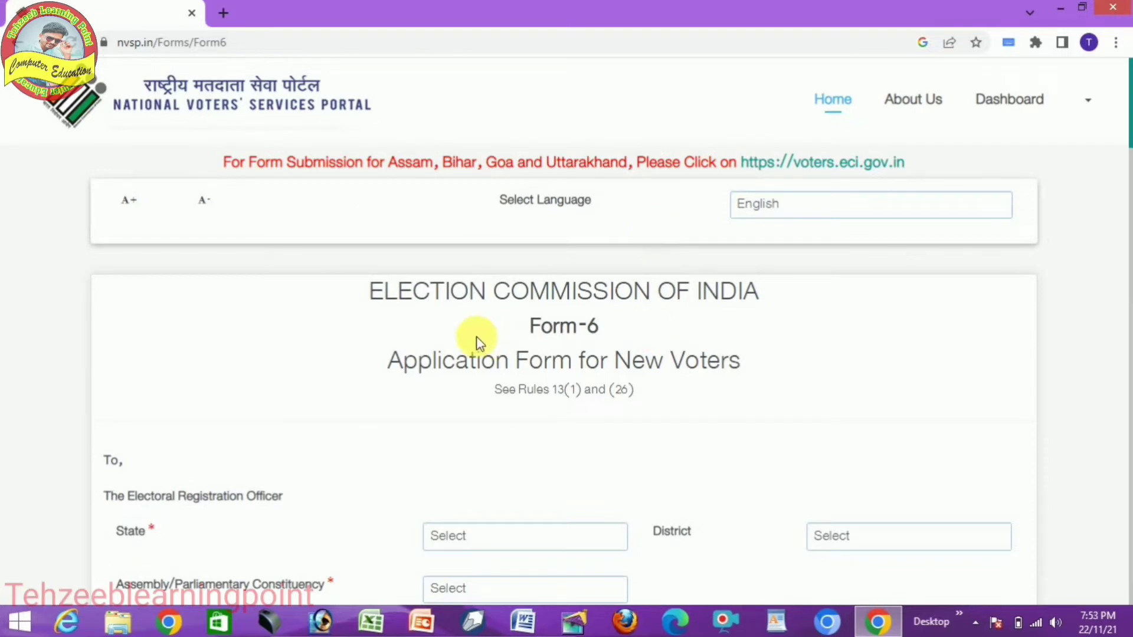
# Step: Pick the applicant's State, then District, then Assembly Constituency from the Form 6 dropdowns
pyautogui.scroll(-2, 479, 328)
pyautogui.click(525, 370)
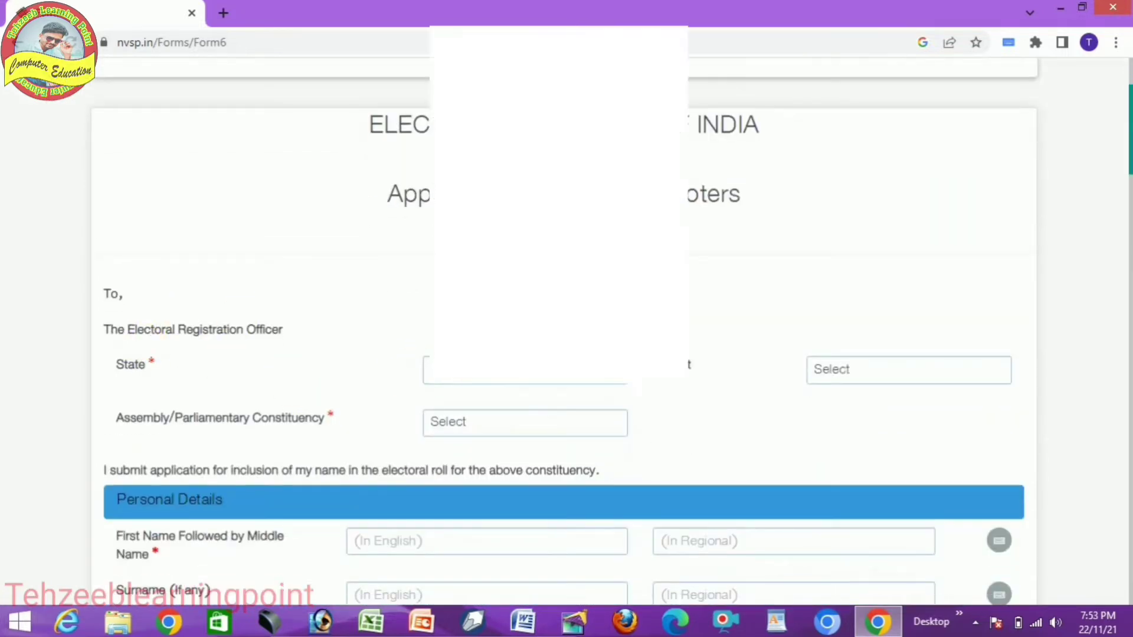
pyautogui.scroll(-5, 555, 177)
pyautogui.scroll(-3, 555, 178)
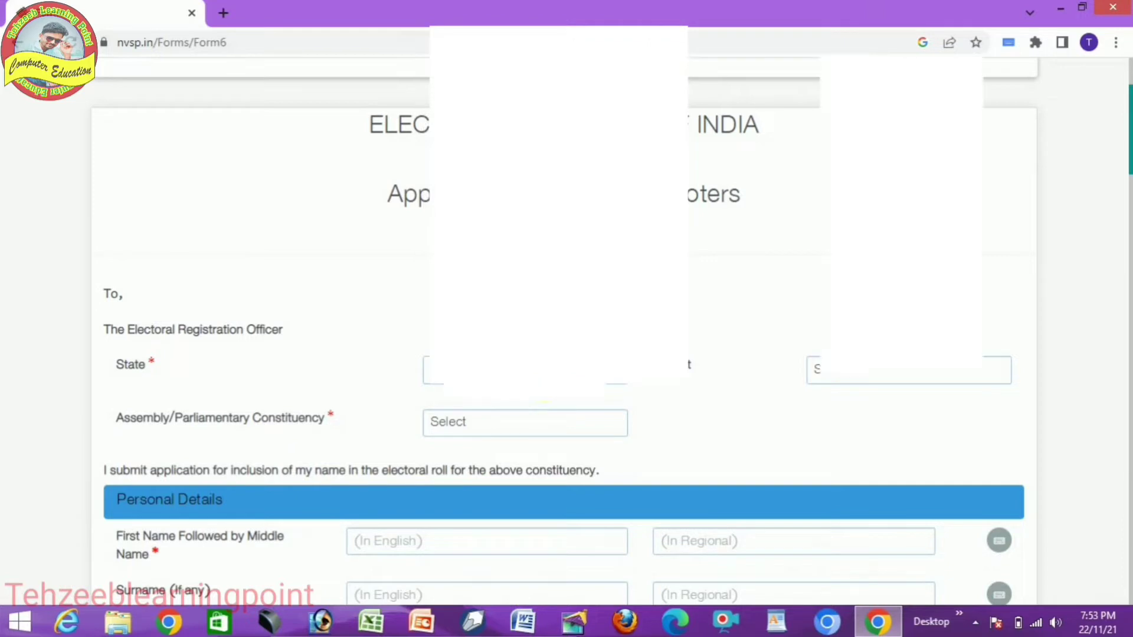
pyautogui.click(419, 369)
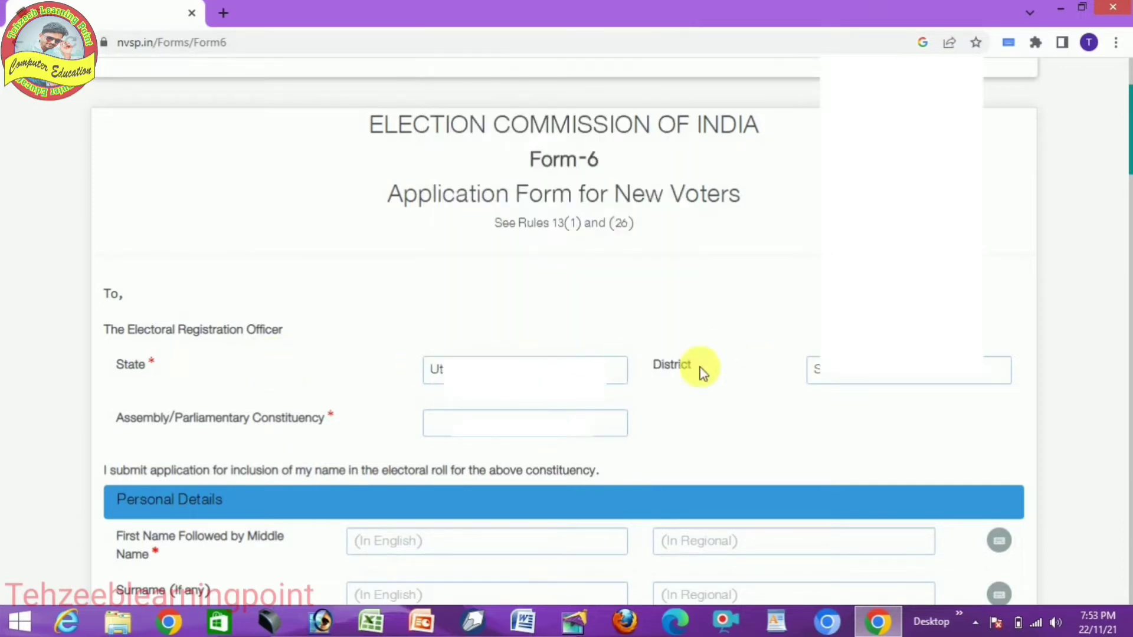
pyautogui.click(834, 378)
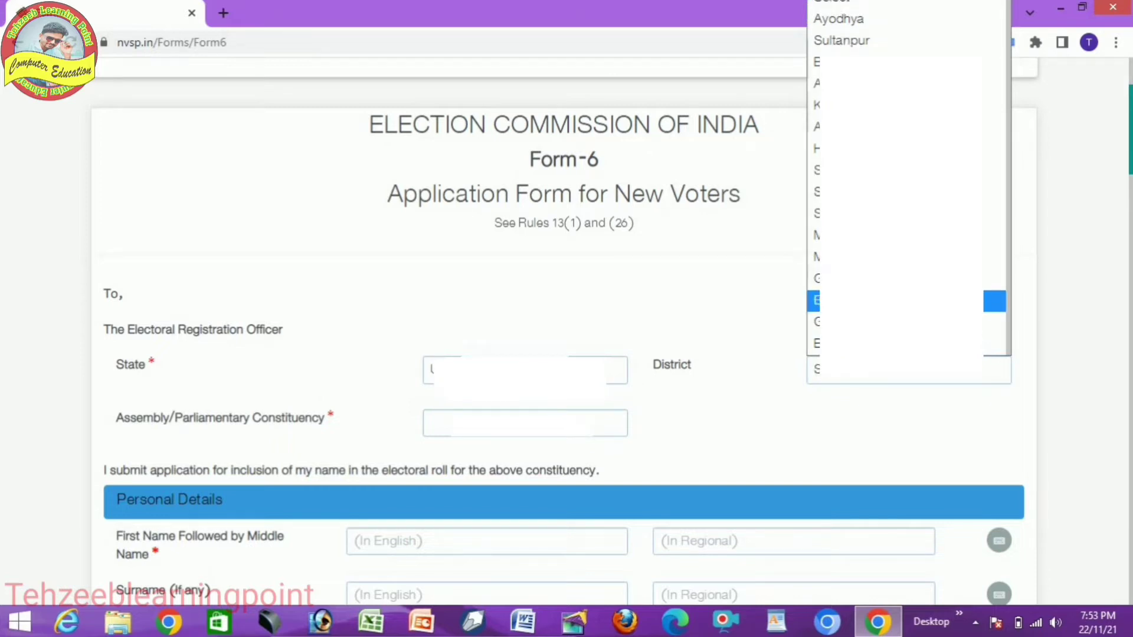
pyautogui.click(886, 279)
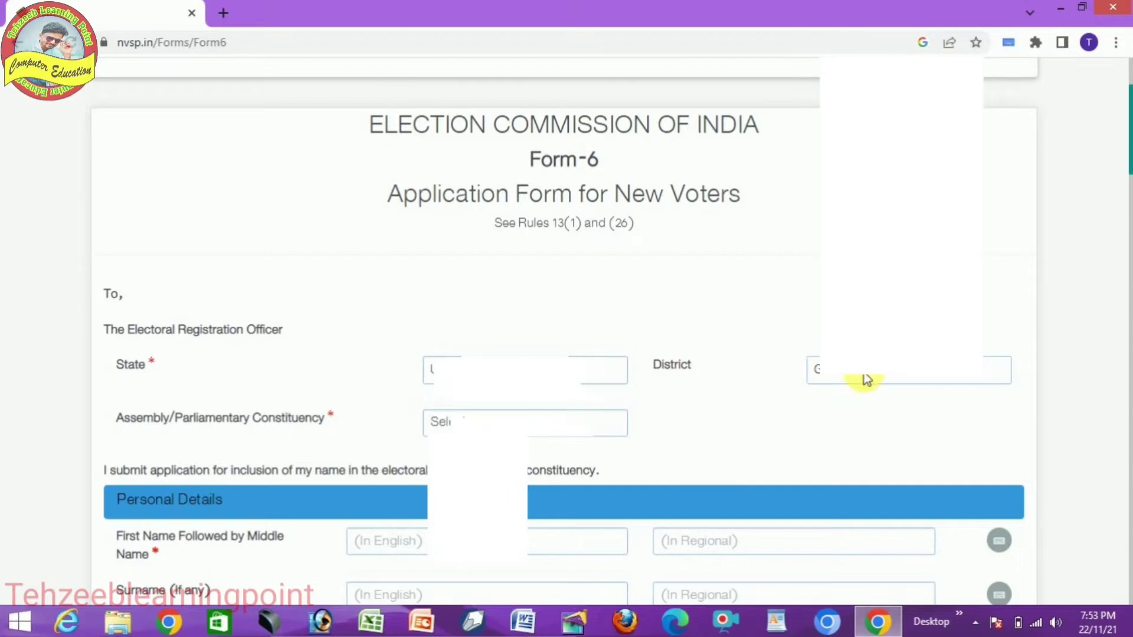
pyautogui.click(535, 431)
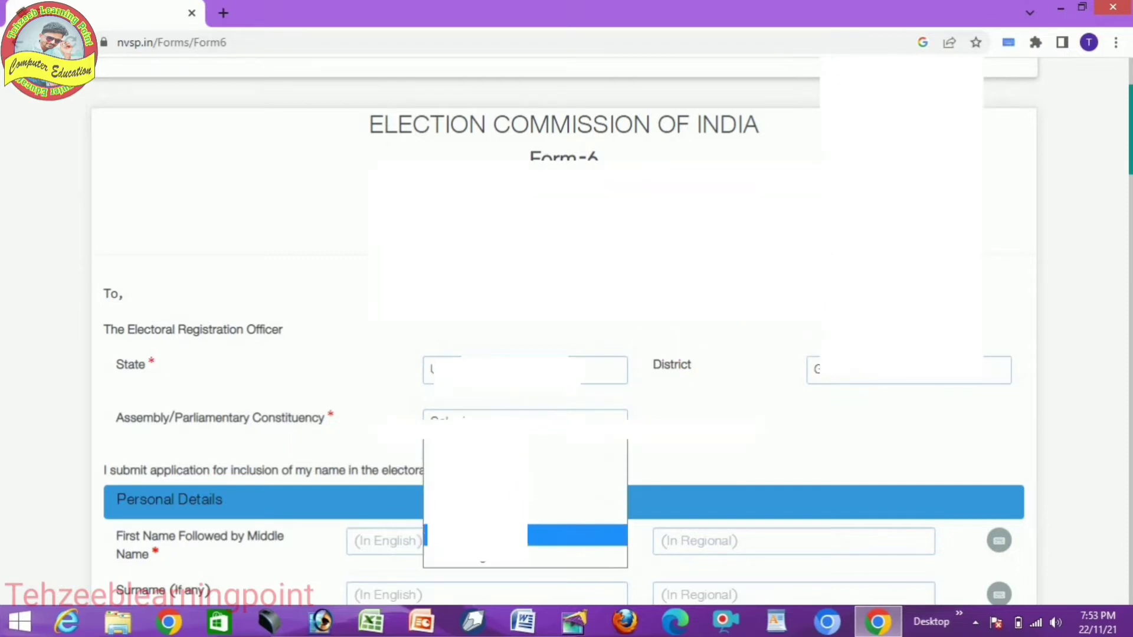
pyautogui.click(519, 444)
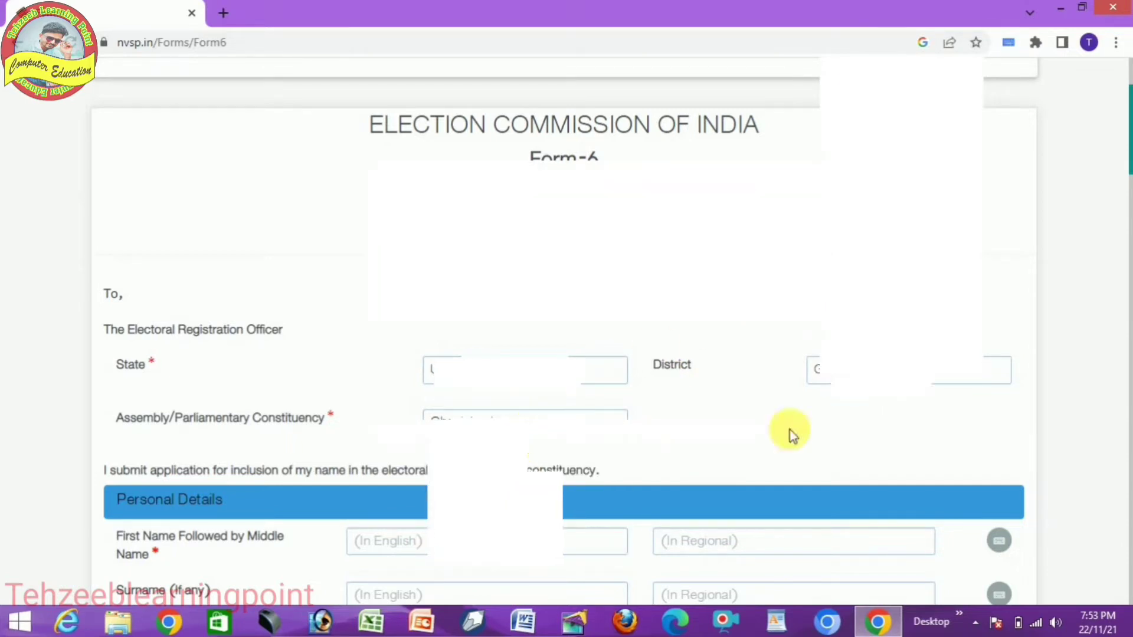
pyautogui.scroll(-3, 543, 413)
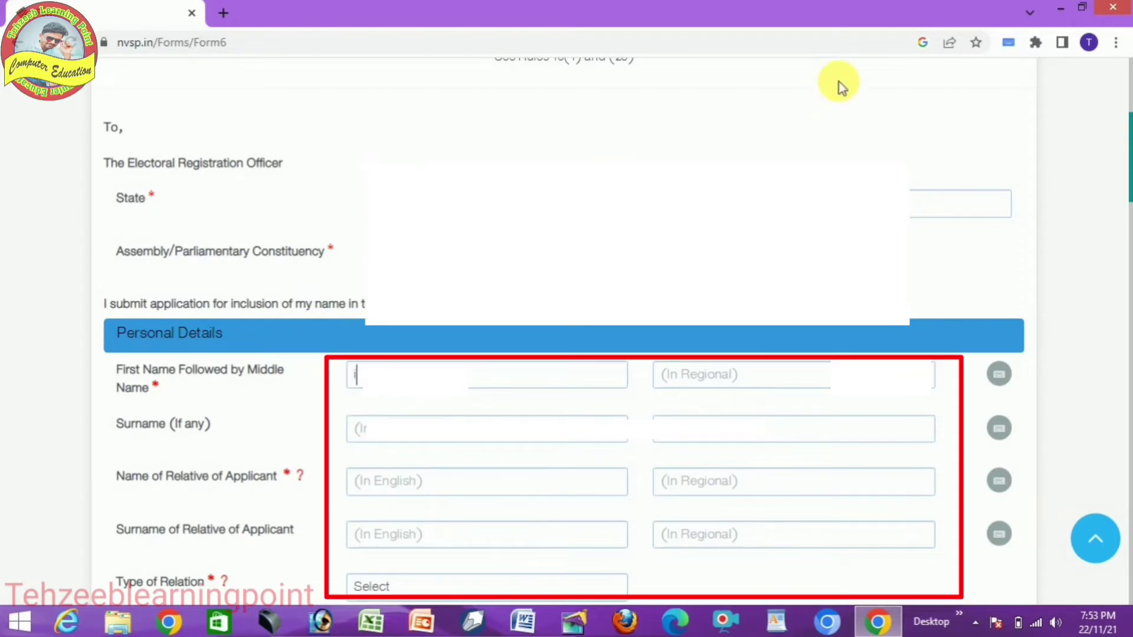
# Step: Type the applicant's first name and surname, and the relative's name
pyautogui.write('ir')
pyautogui.press('BackSpace')
pyautogui.press('BackSpace')
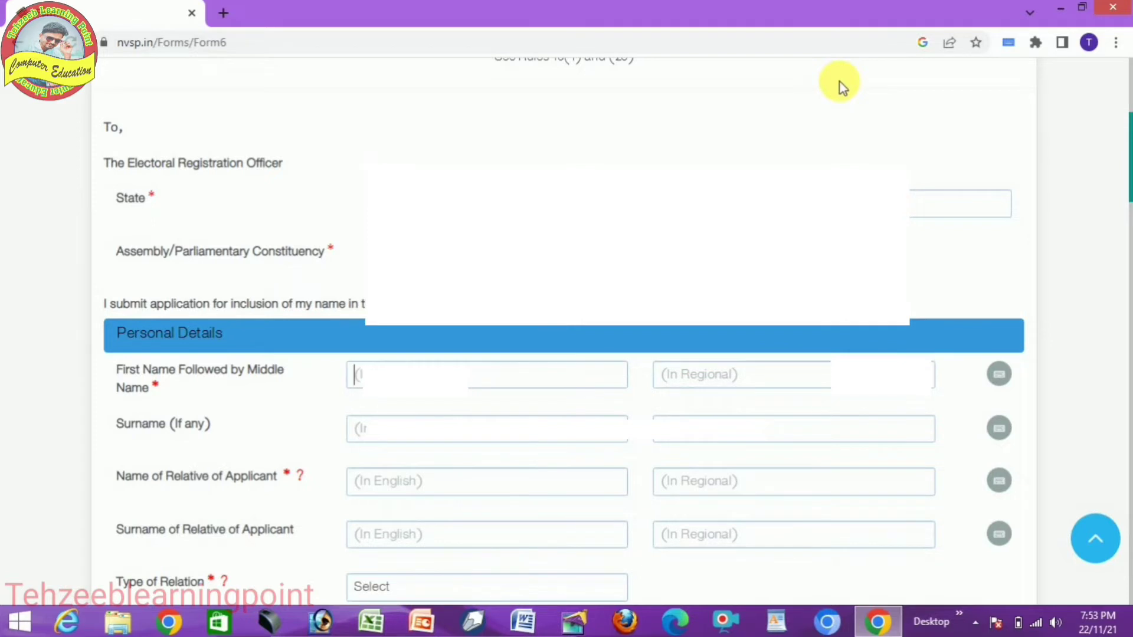
pyautogui.write('IF')
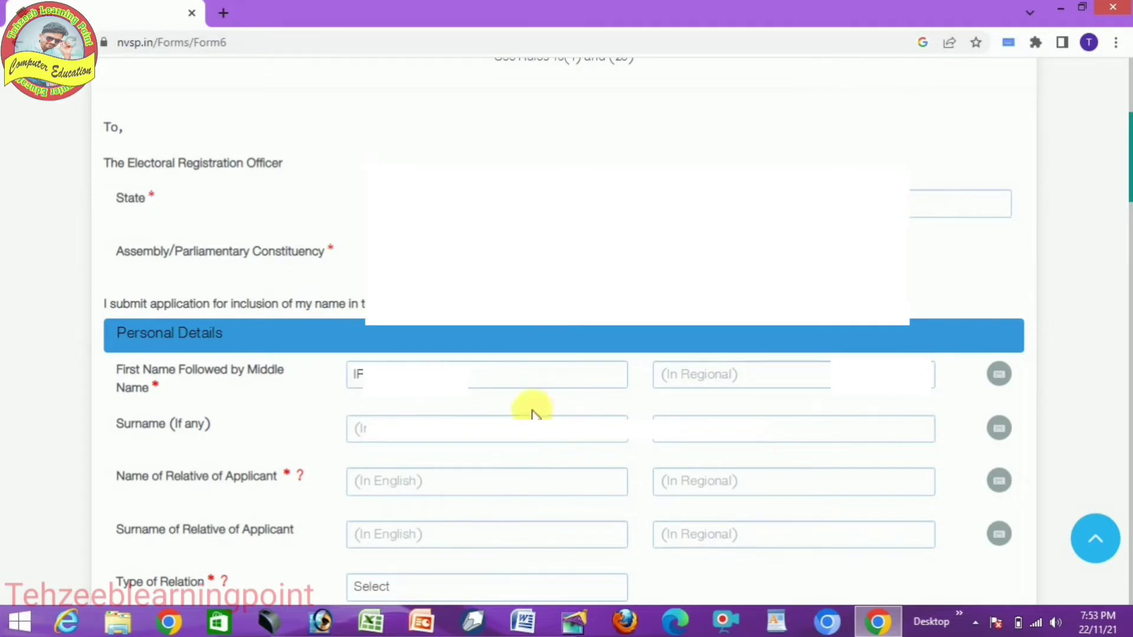
pyautogui.click(531, 434)
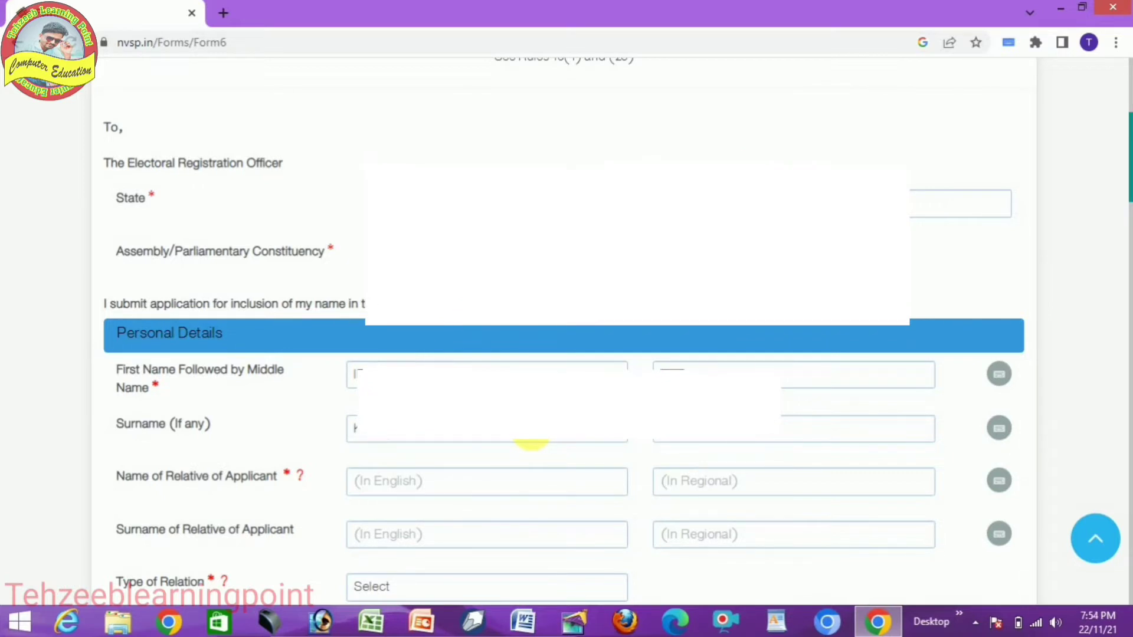
pyautogui.click(456, 488)
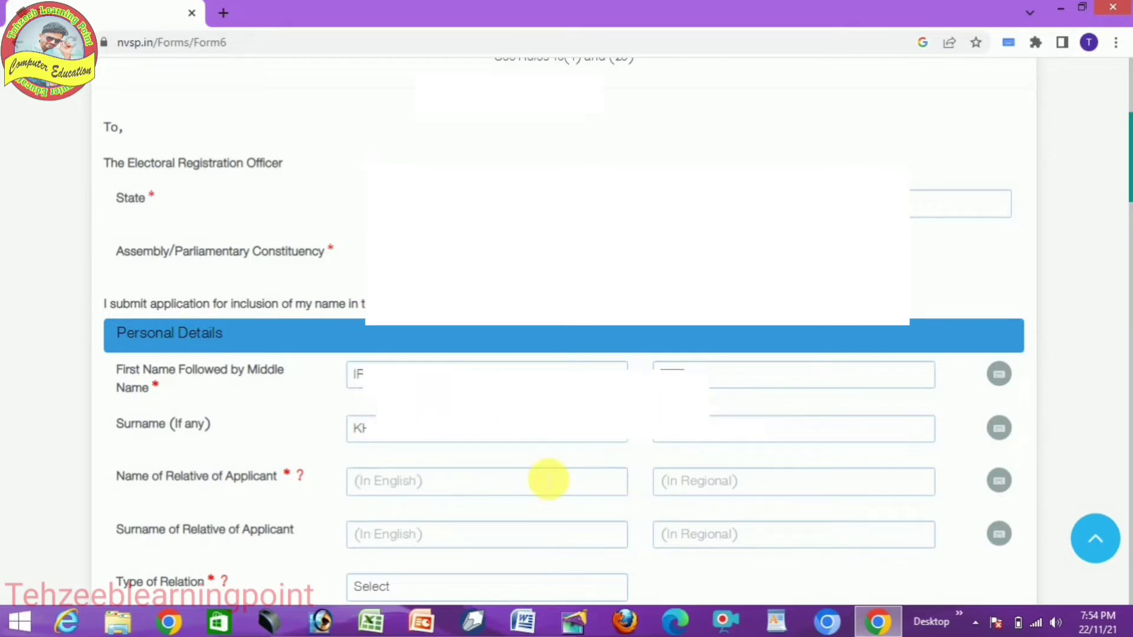
pyautogui.scroll(-3, 549, 472)
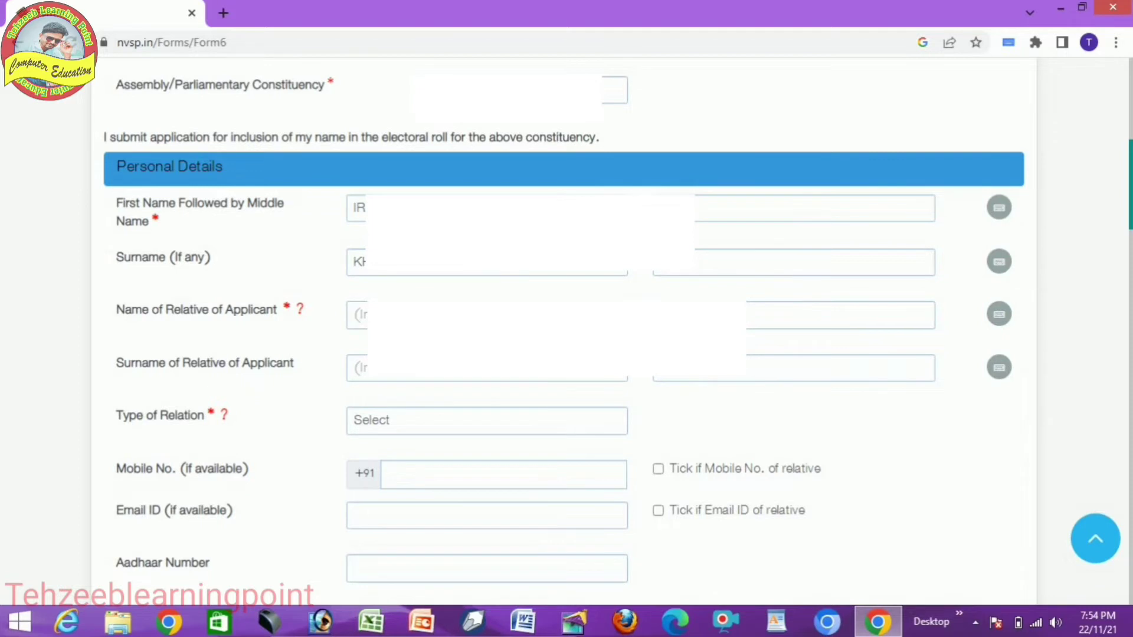
pyautogui.write('TE')
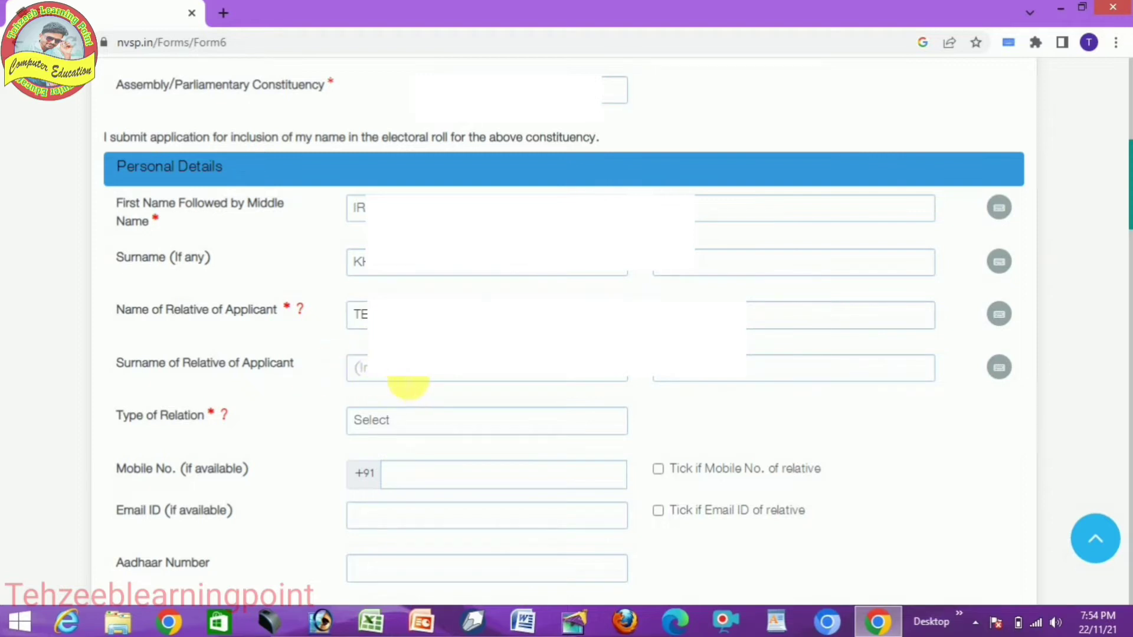
# Step: Enter the relative's surname, leaving the relation list and Hindi keyboard unused
pyautogui.click(407, 379)
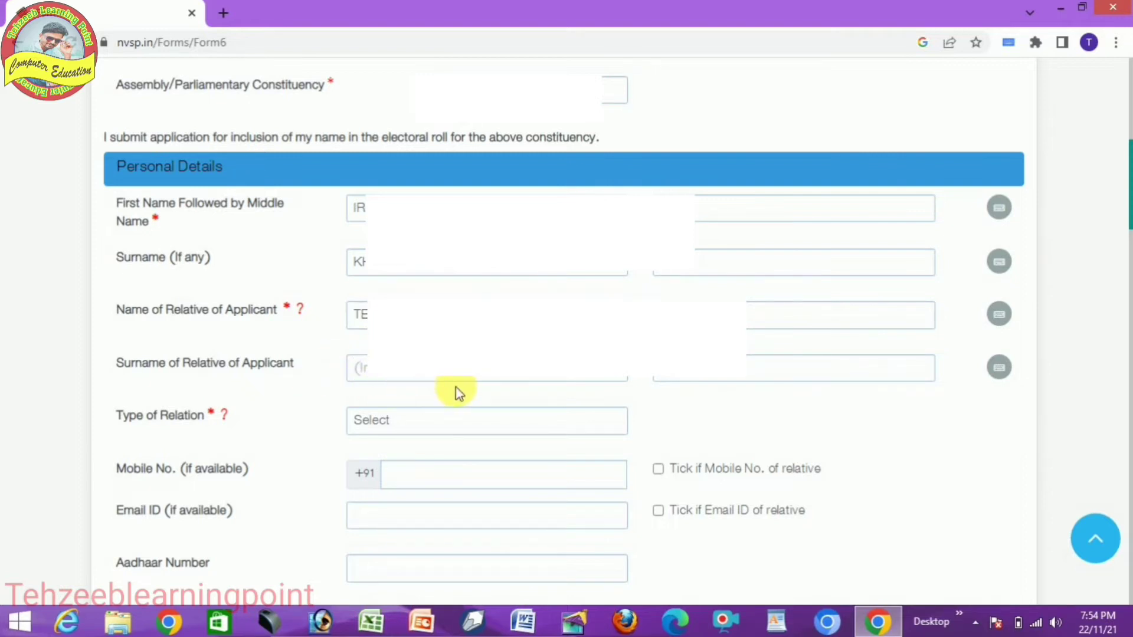
pyautogui.write('AA')
pyautogui.click(615, 422)
pyautogui.click(651, 420)
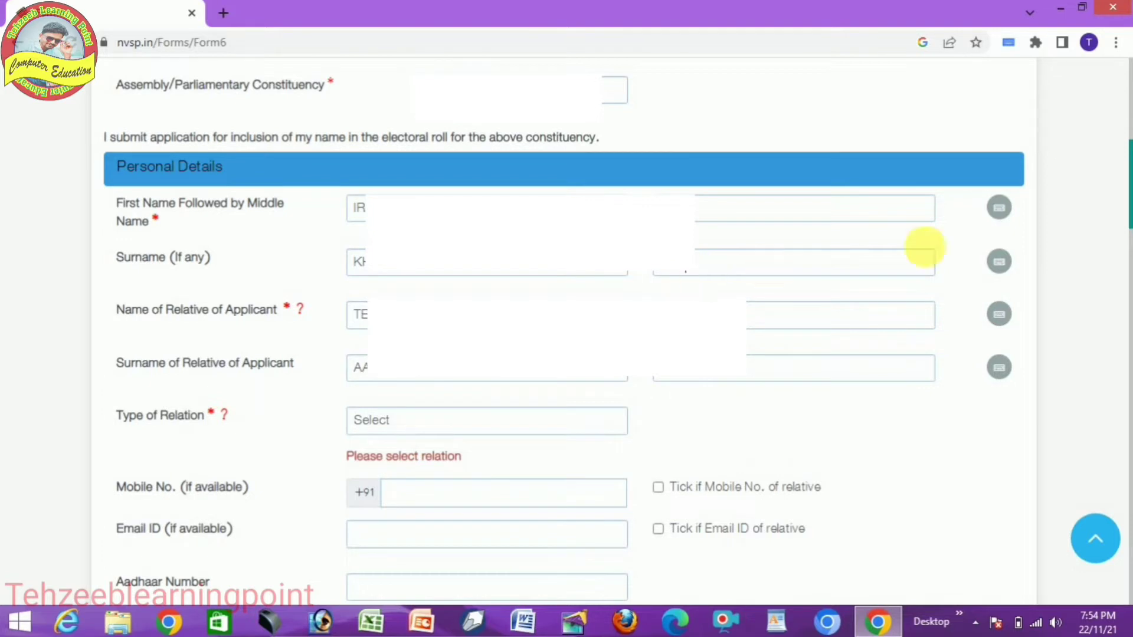
pyautogui.click(999, 262)
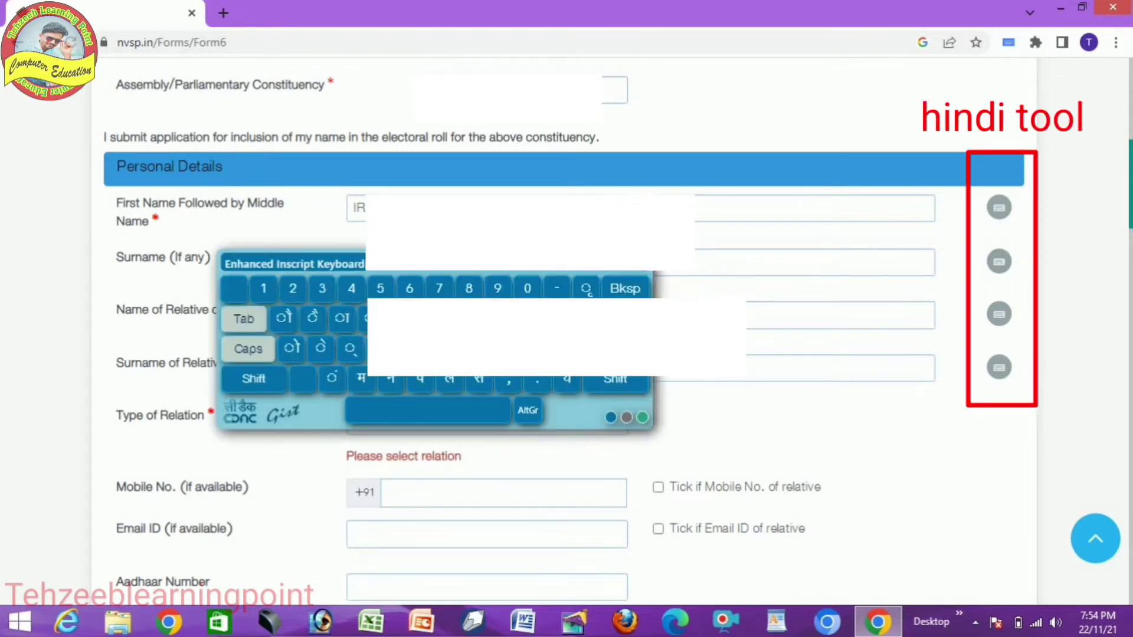
pyautogui.click(641, 273)
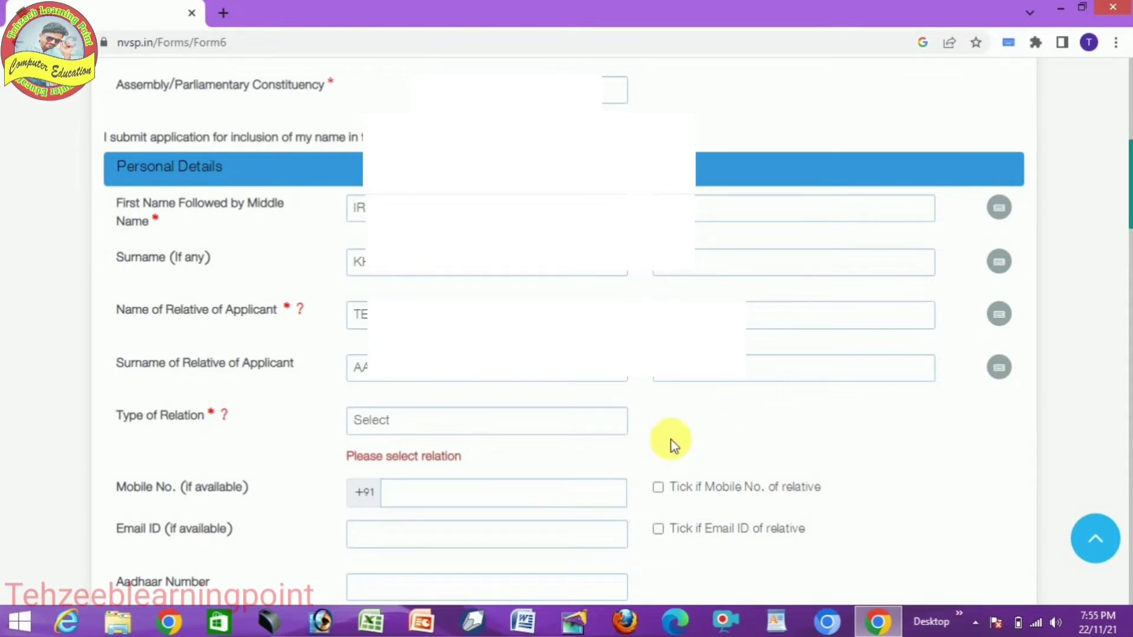
pyautogui.scroll(-2, 498, 417)
# Step: Set the Type of Relation to Husband
pyautogui.click(358, 337)
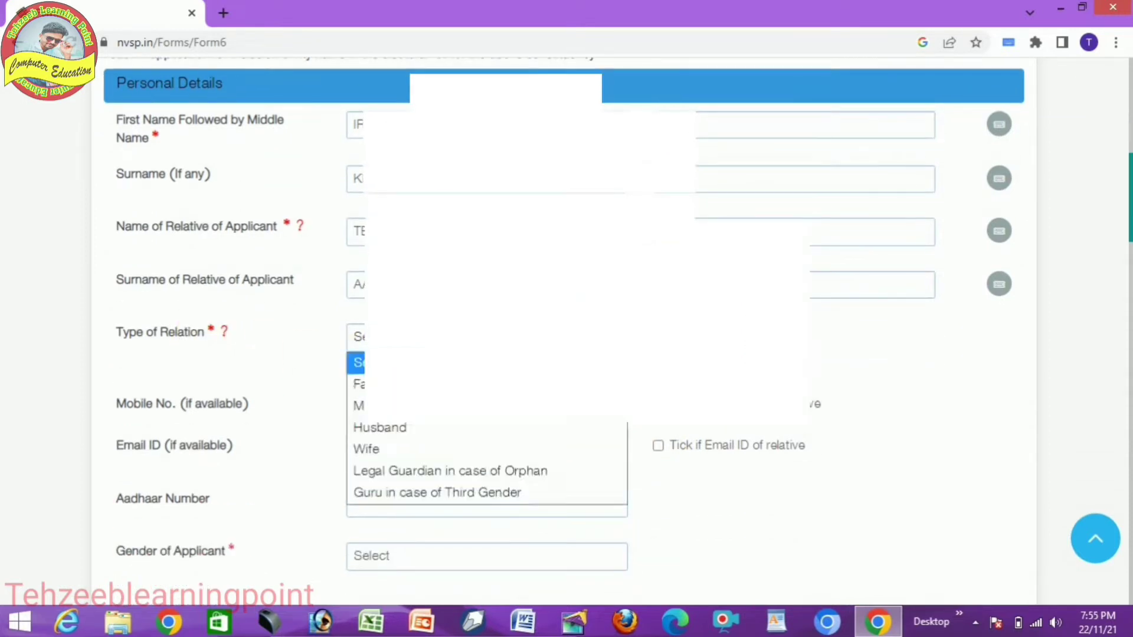
pyautogui.click(408, 428)
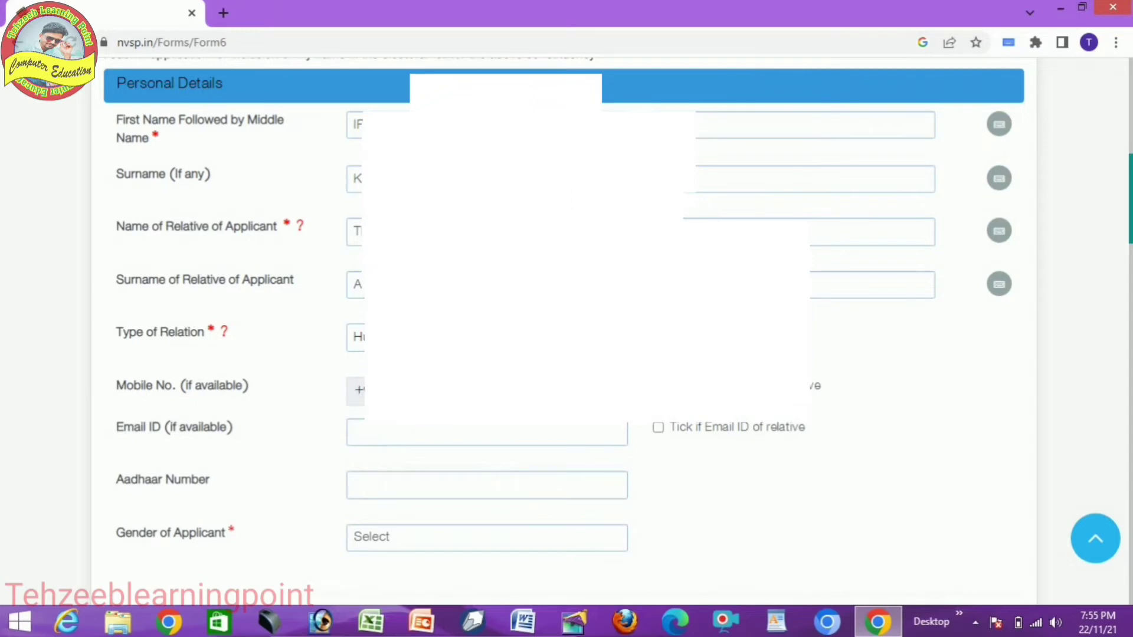
pyautogui.scroll(2, 354, 303)
pyautogui.scroll(-2, 354, 303)
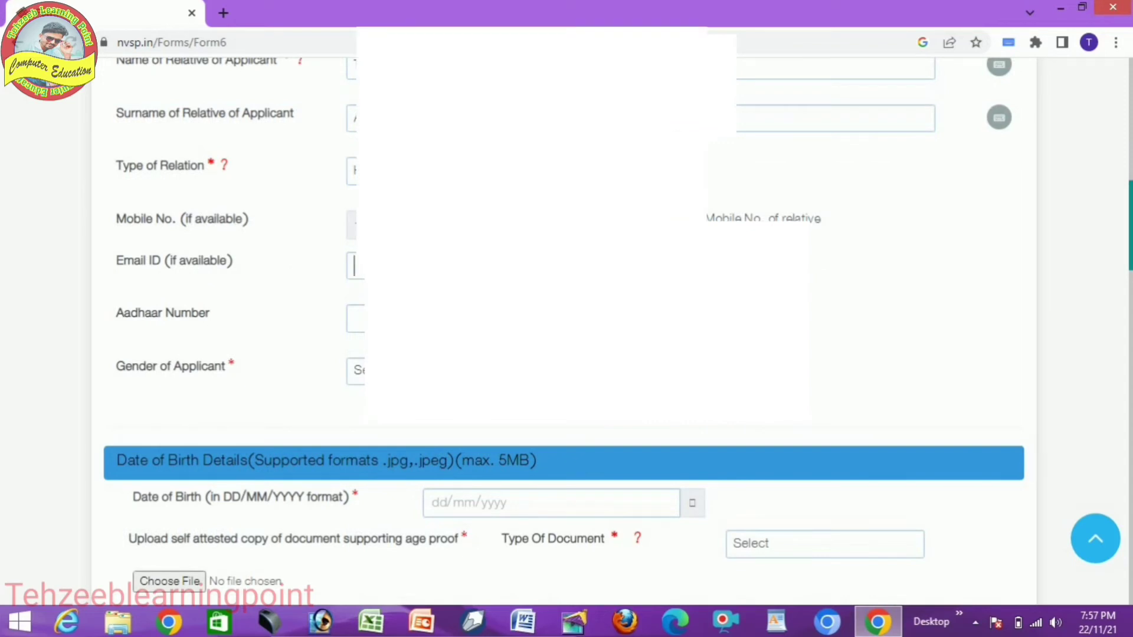
# Step: Fill in the applicant's email ID and number fields
pyautogui.click(456, 277)
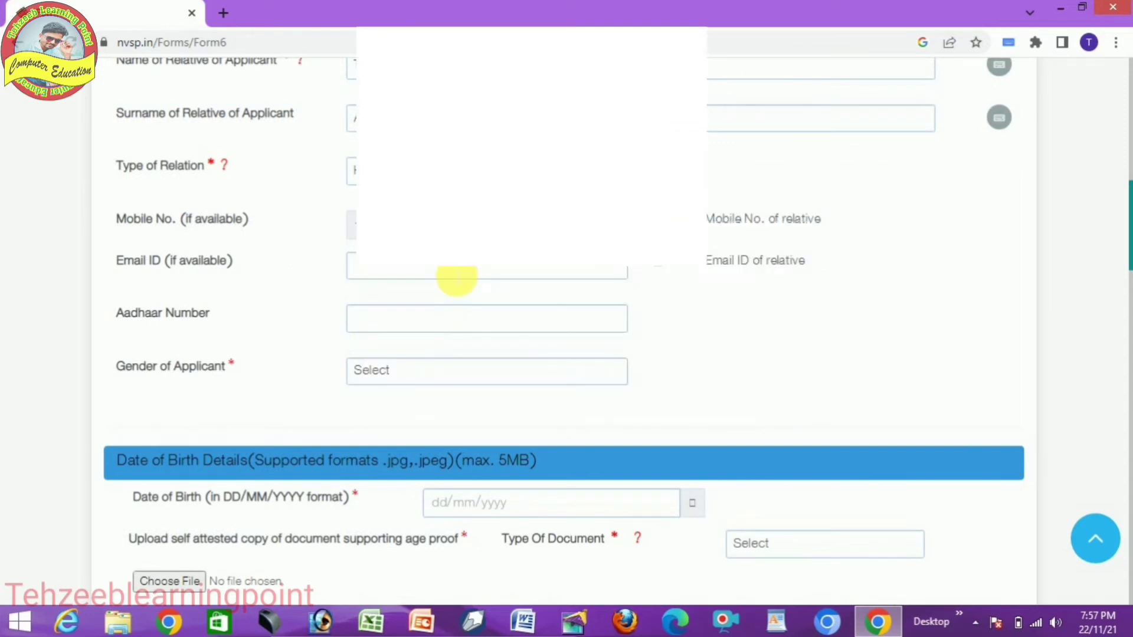
pyautogui.write('t')
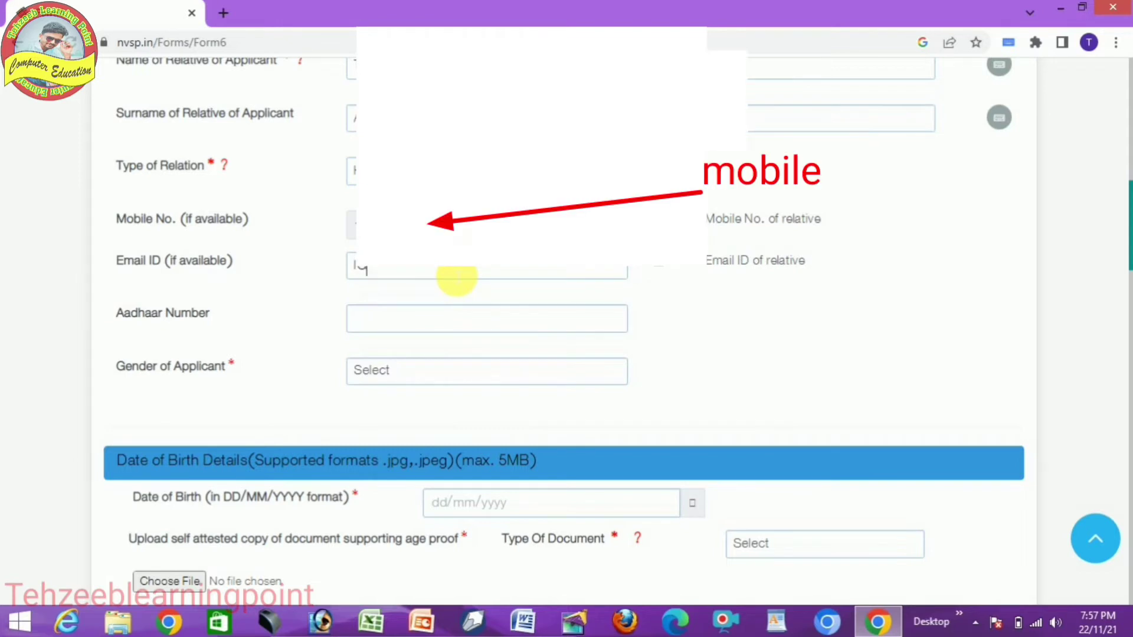
pyautogui.press('BackSpace')
pyautogui.press('BackSpace')
pyautogui.write('info')
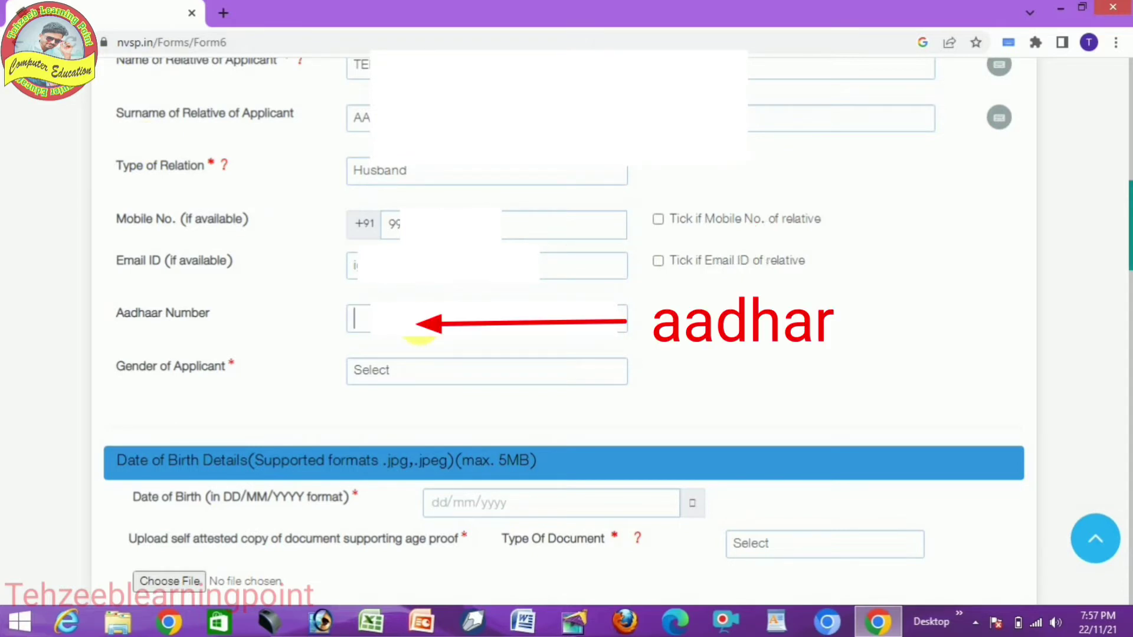
pyautogui.write('327')
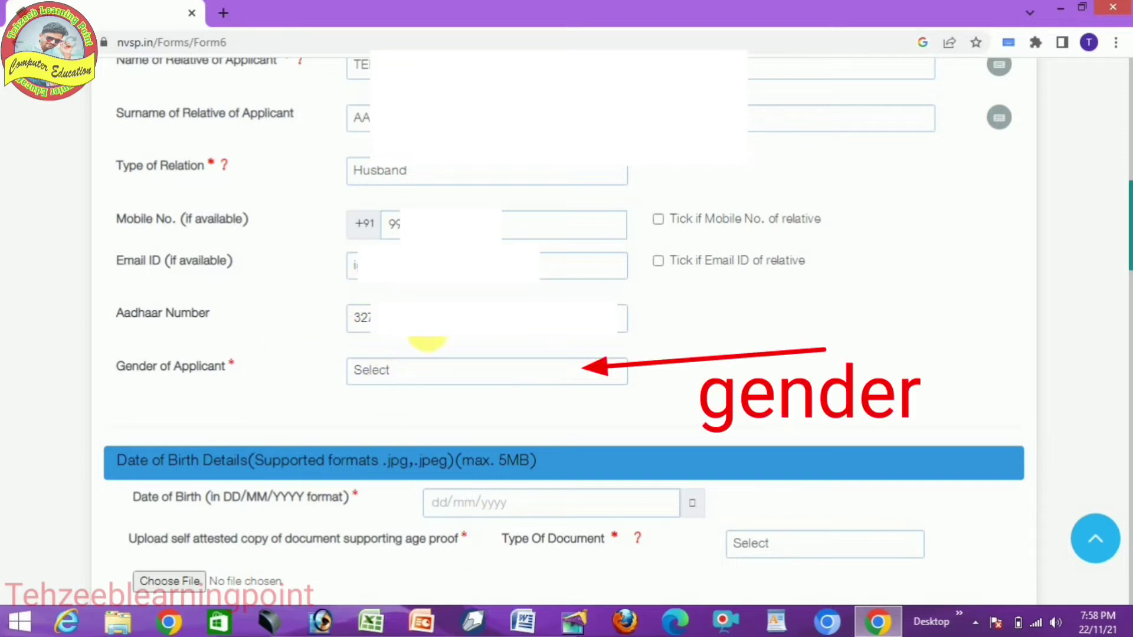
# Step: Select Male in the Gender of Applicant dropdown
pyautogui.click(409, 369)
pyautogui.click(405, 420)
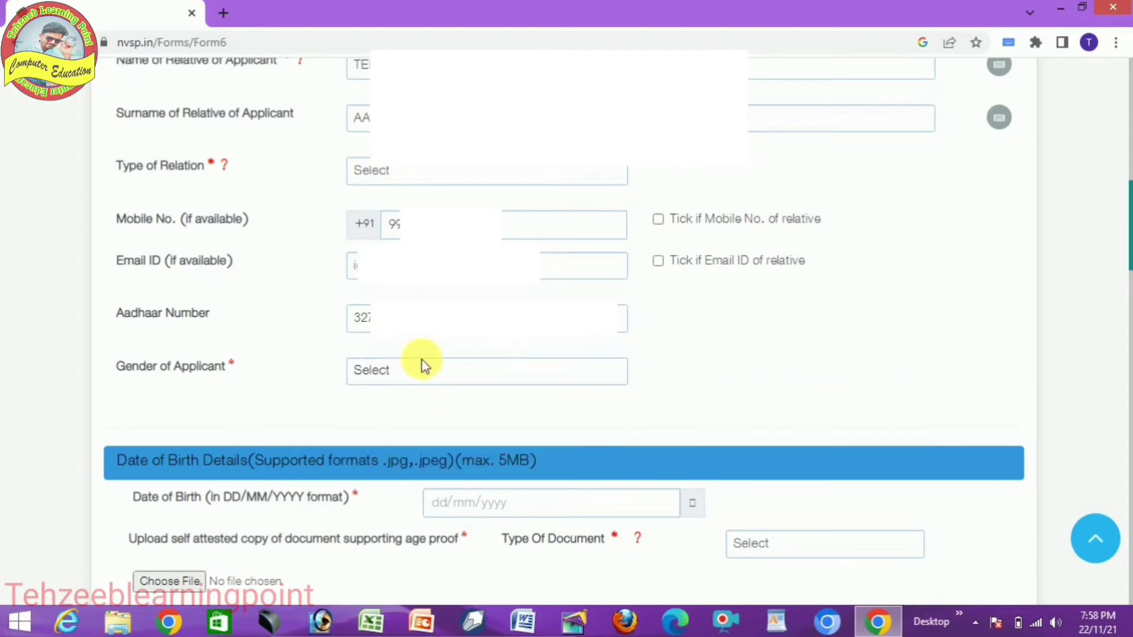
pyautogui.click(421, 367)
pyautogui.click(417, 414)
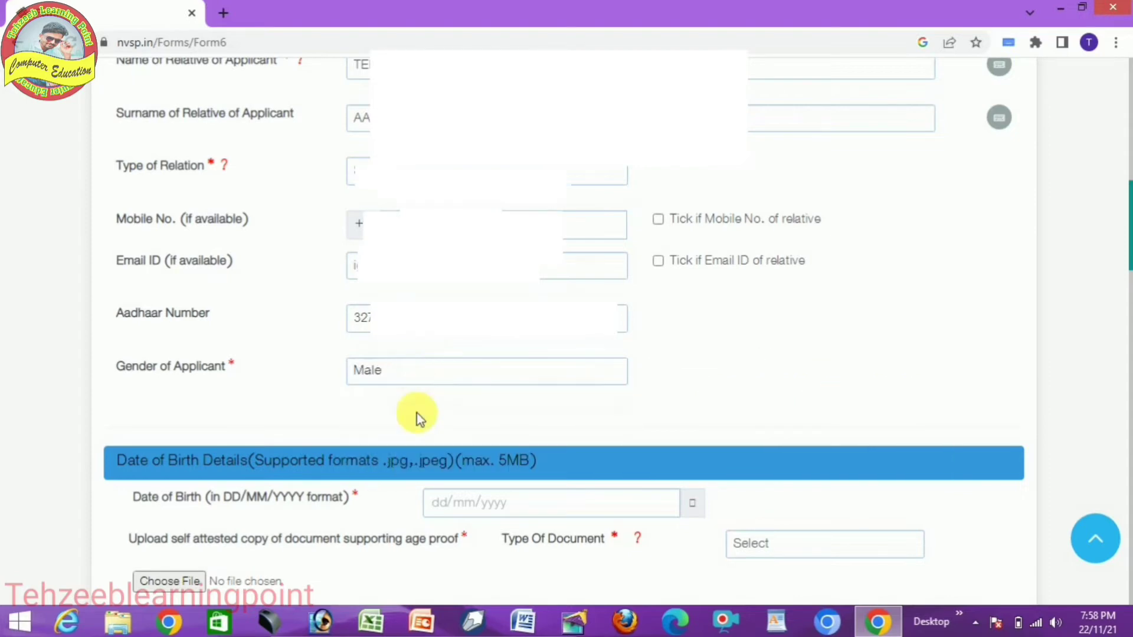
pyautogui.scroll(-1, 431, 365)
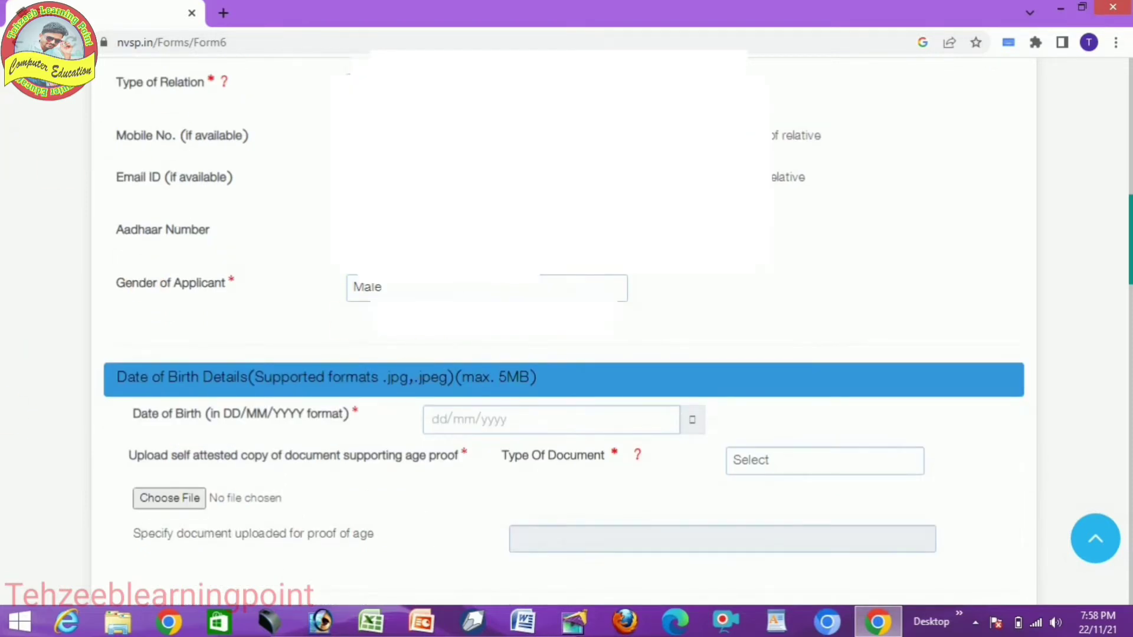
pyautogui.scroll(-2, 289, 185)
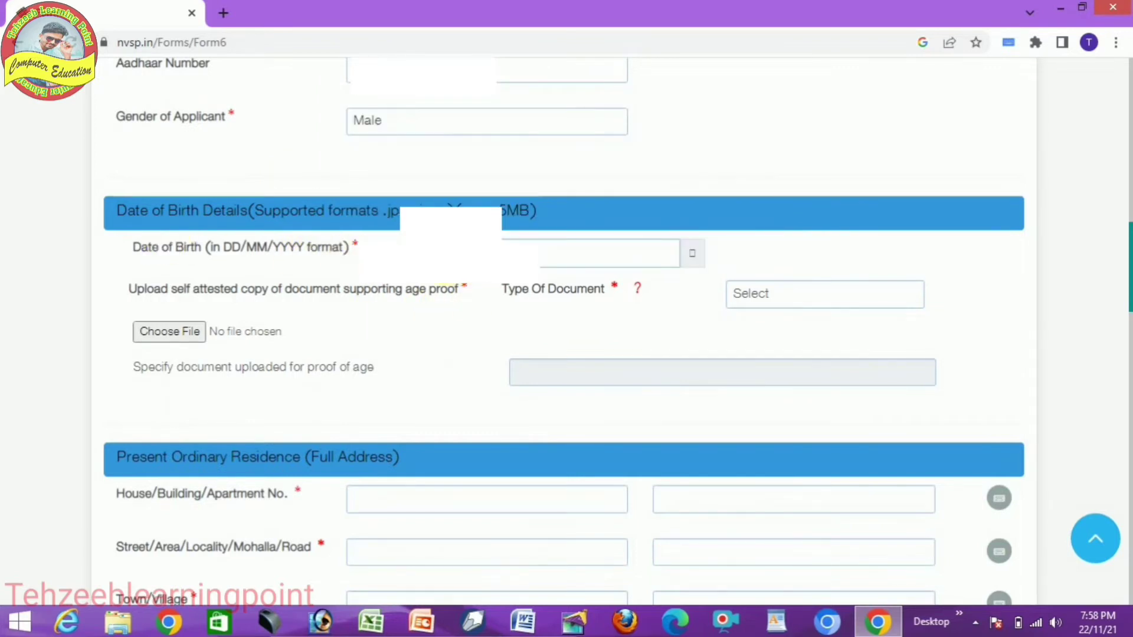
# Step: Pick 2 January 1988 as the date of birth in the calendar
pyautogui.click(451, 262)
pyautogui.click(505, 288)
pyautogui.click(500, 303)
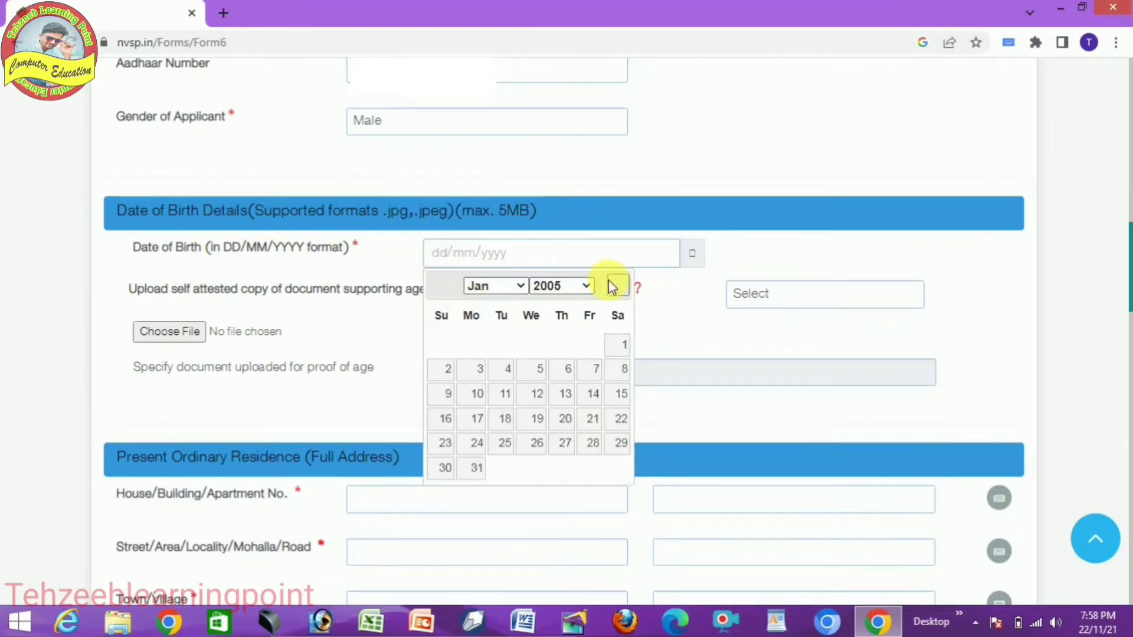
pyautogui.click(584, 286)
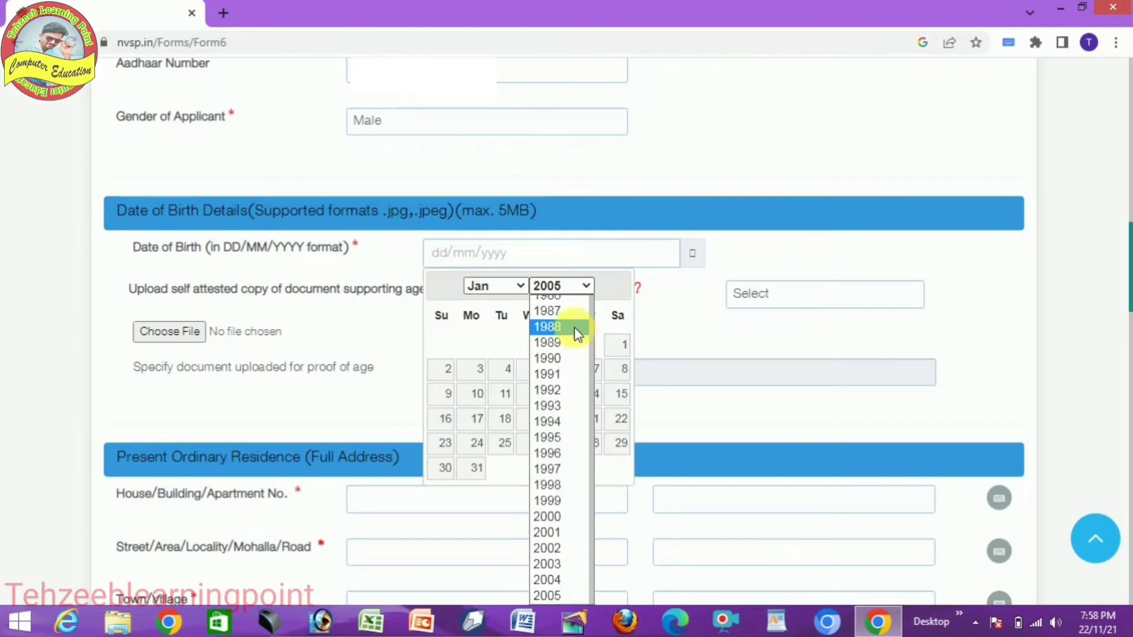
pyautogui.click(576, 331)
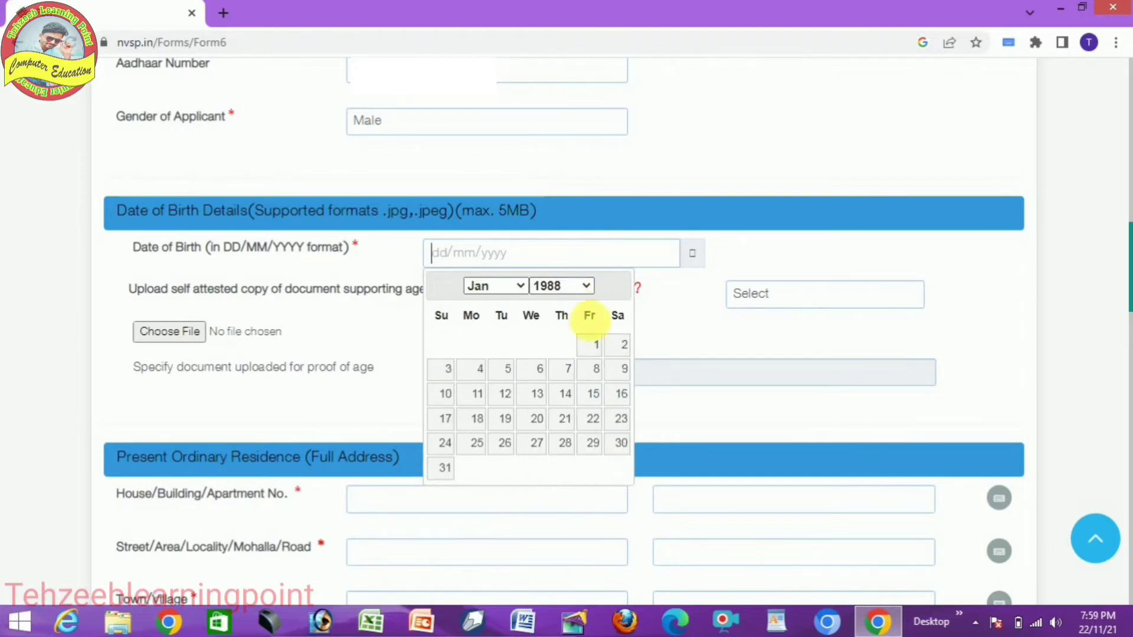
pyautogui.click(625, 346)
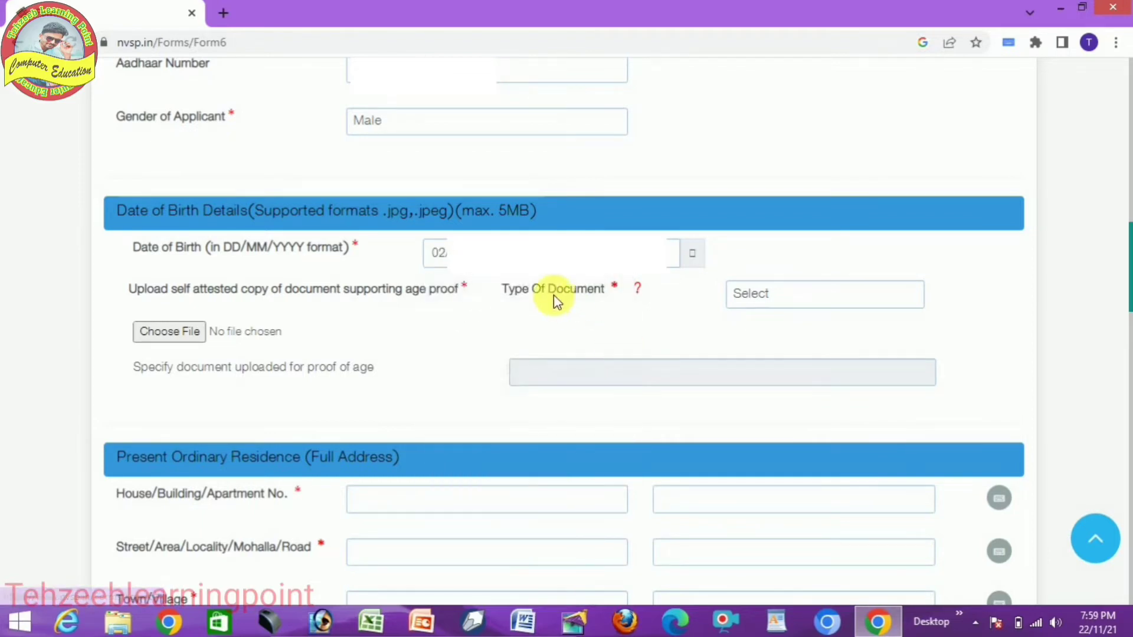
# Step: Set the age-proof document type to Aadhaar Card and attach the Aadhaar scan JPG
pyautogui.click(843, 298)
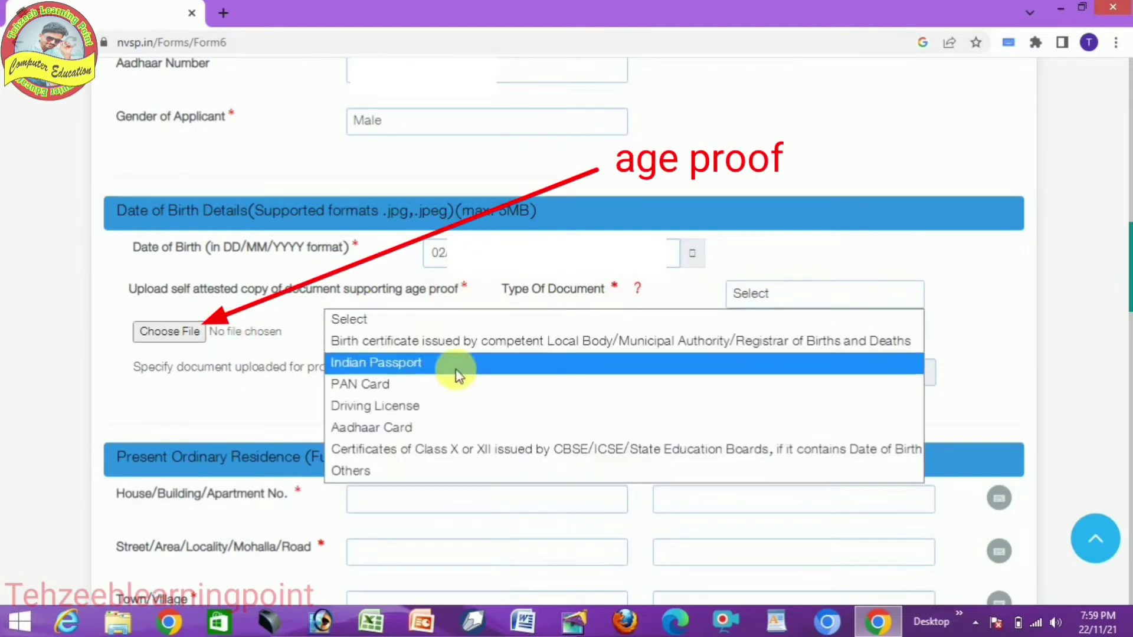
pyautogui.press('Escape')
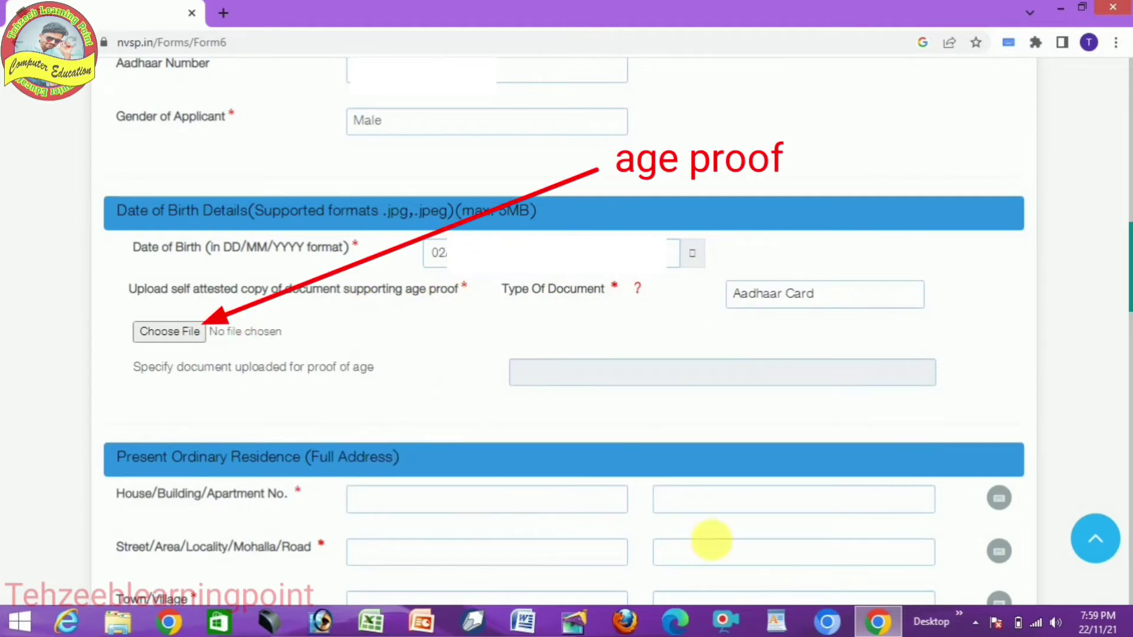
pyautogui.click(168, 332)
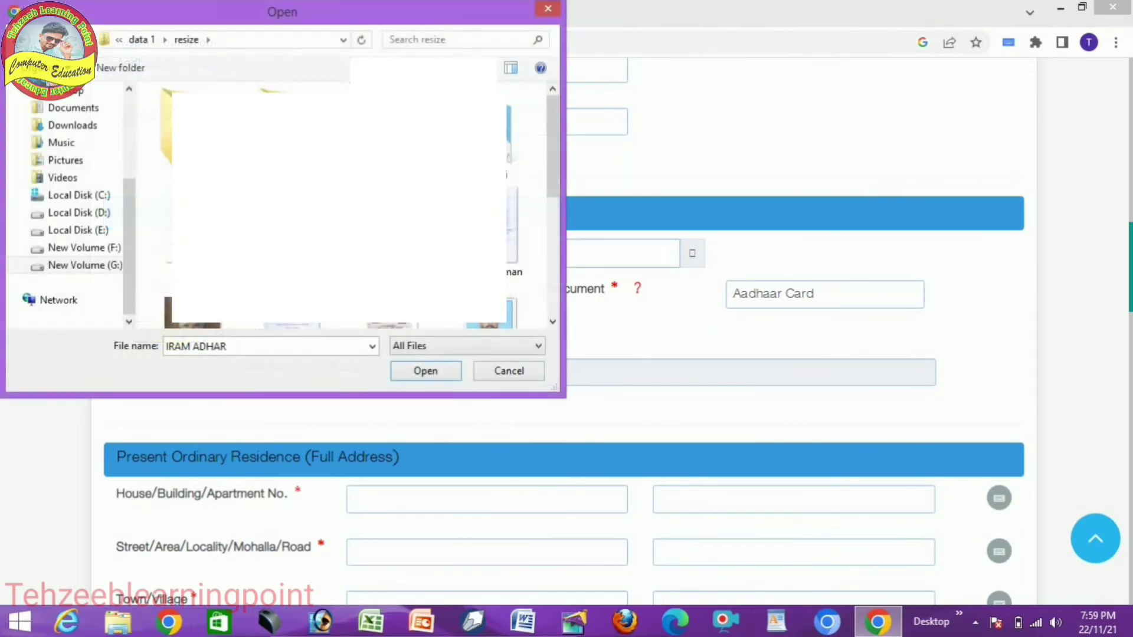
pyautogui.press('Return')
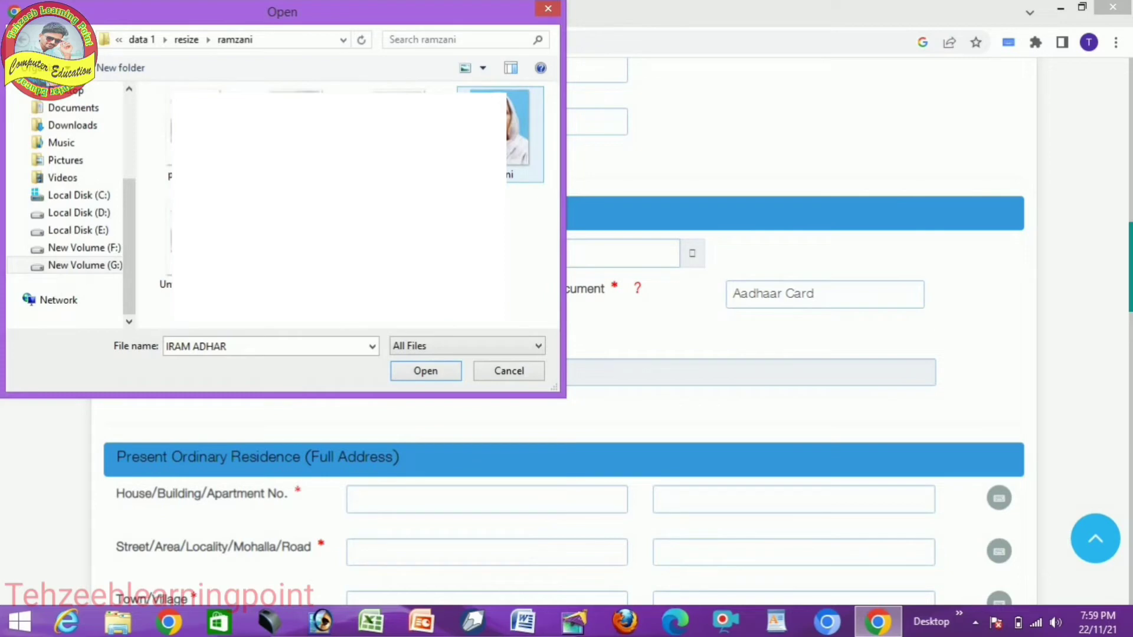
pyautogui.click(295, 130)
pyautogui.click(434, 374)
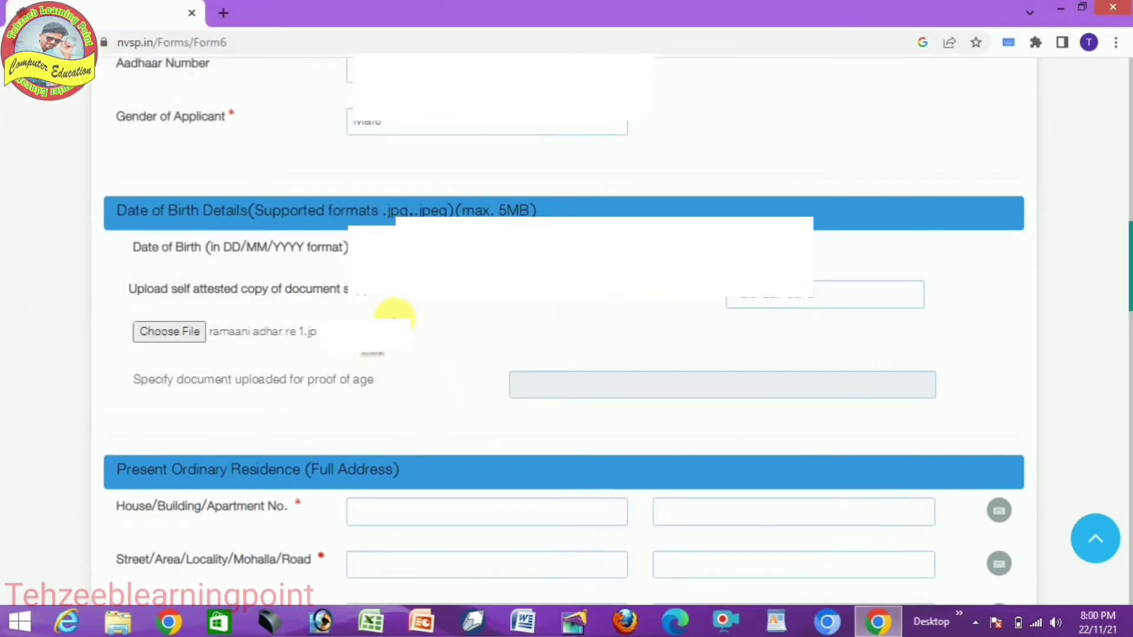
pyautogui.scroll(-1, 395, 315)
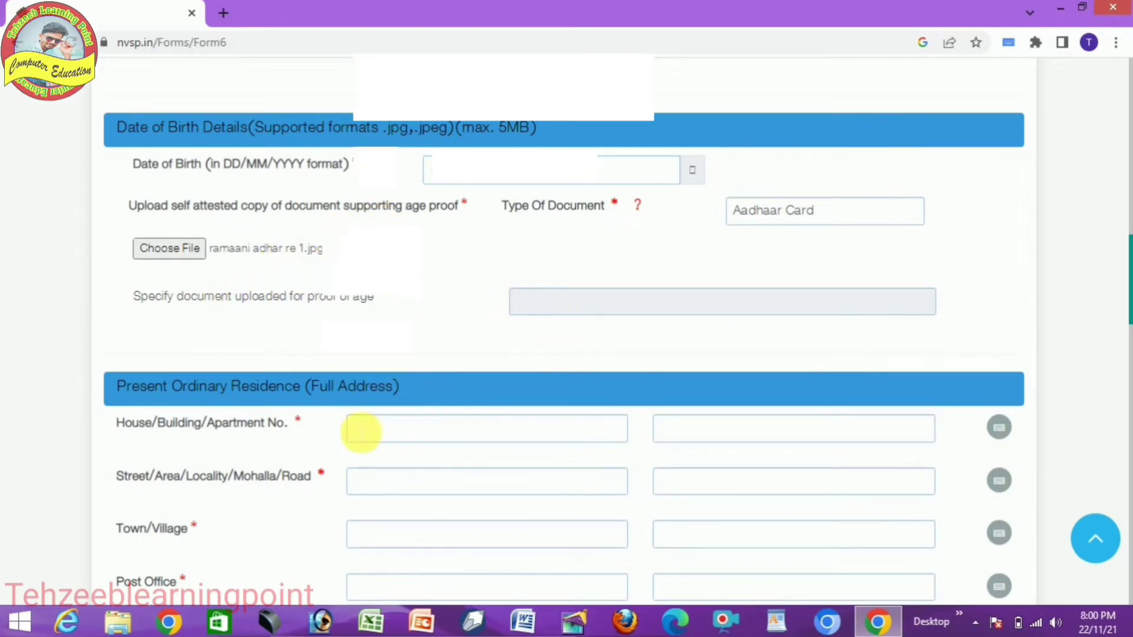
pyautogui.scroll(-1, 361, 433)
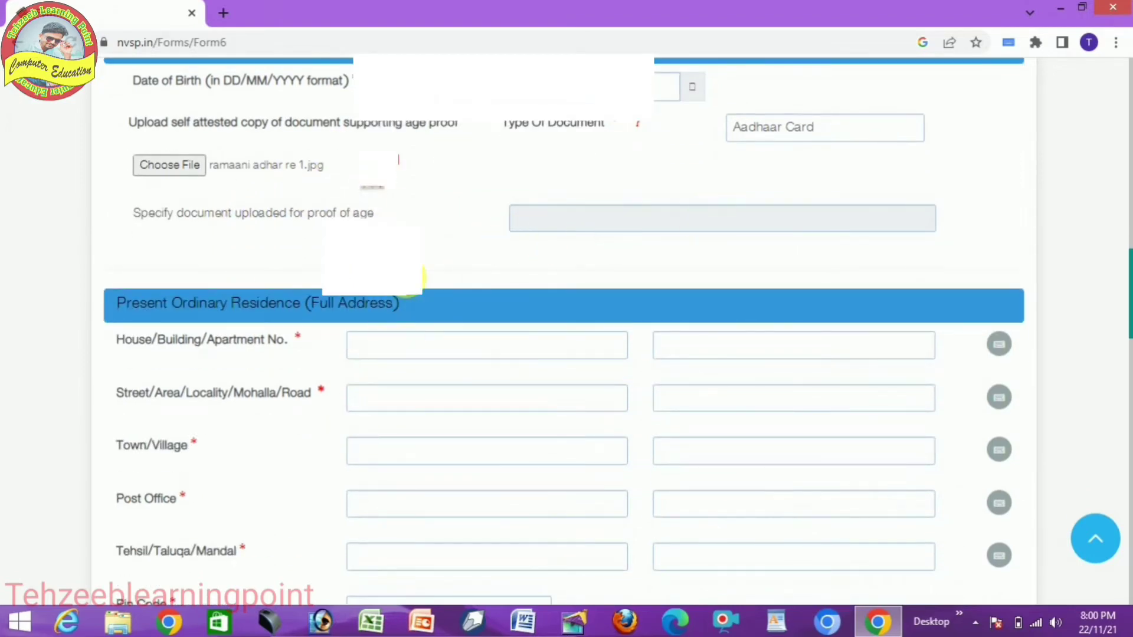
# Step: Enter the house number, Town/Village, Post Office and Tehsil in the address fields
pyautogui.scroll(-1, 416, 279)
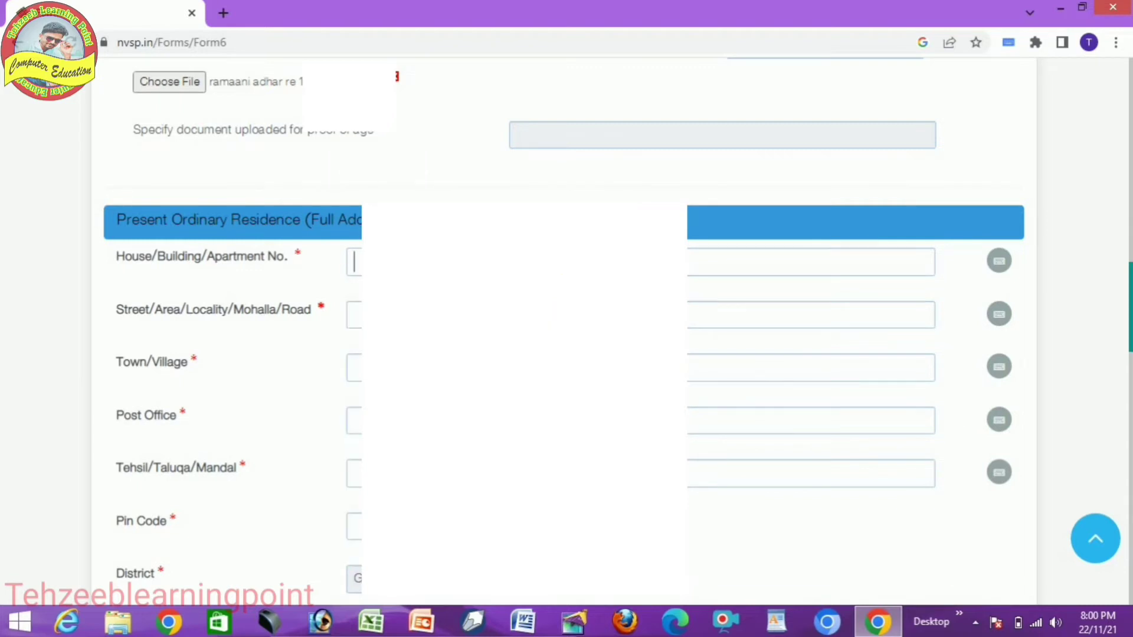
pyautogui.write('ka')
pyautogui.press('BackSpace')
pyautogui.press('BackSpace')
pyautogui.write('K')
pyautogui.press('Tab')
pyautogui.write('K')
pyautogui.press('Tab')
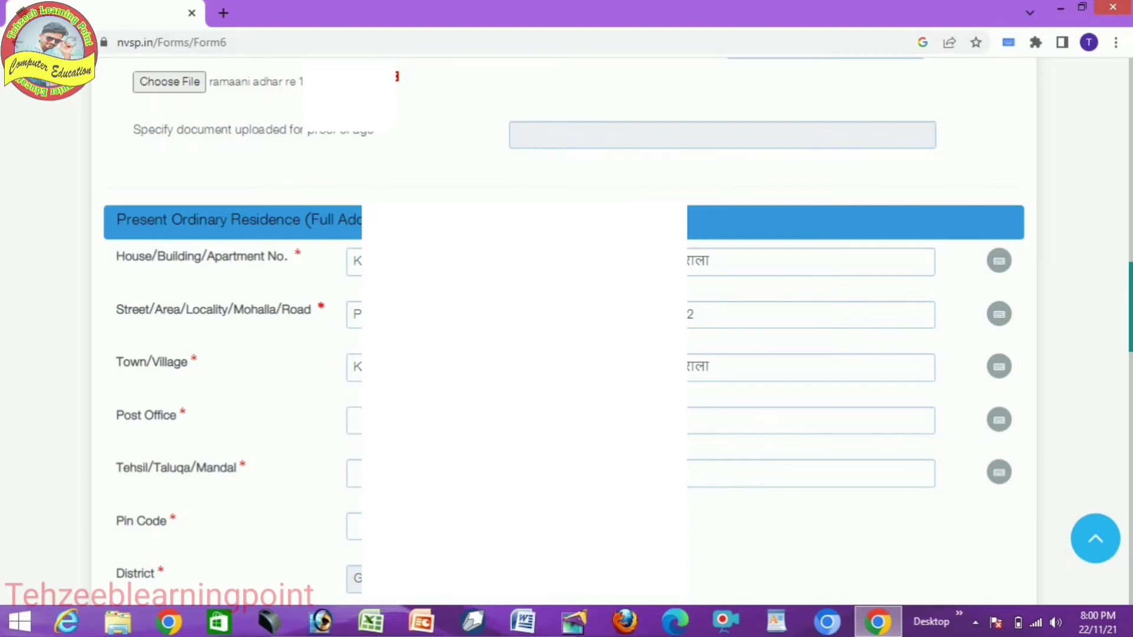
pyautogui.write('K')
pyautogui.press('Tab')
pyautogui.write('N')
pyautogui.scroll(-1, 563, 331)
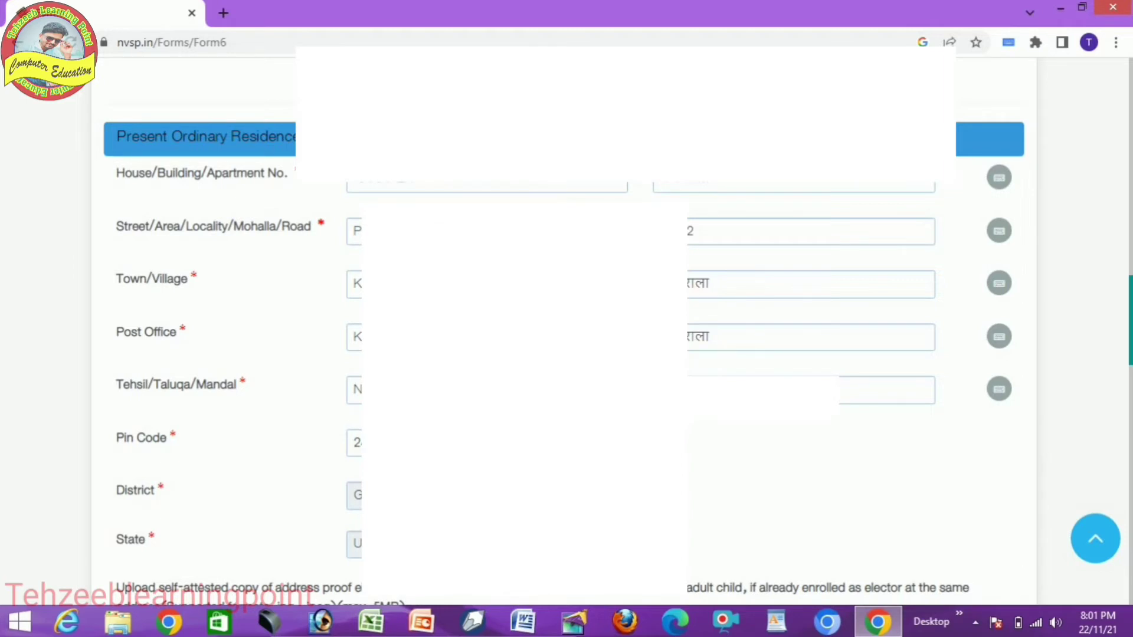
pyautogui.scroll(-2, 563, 357)
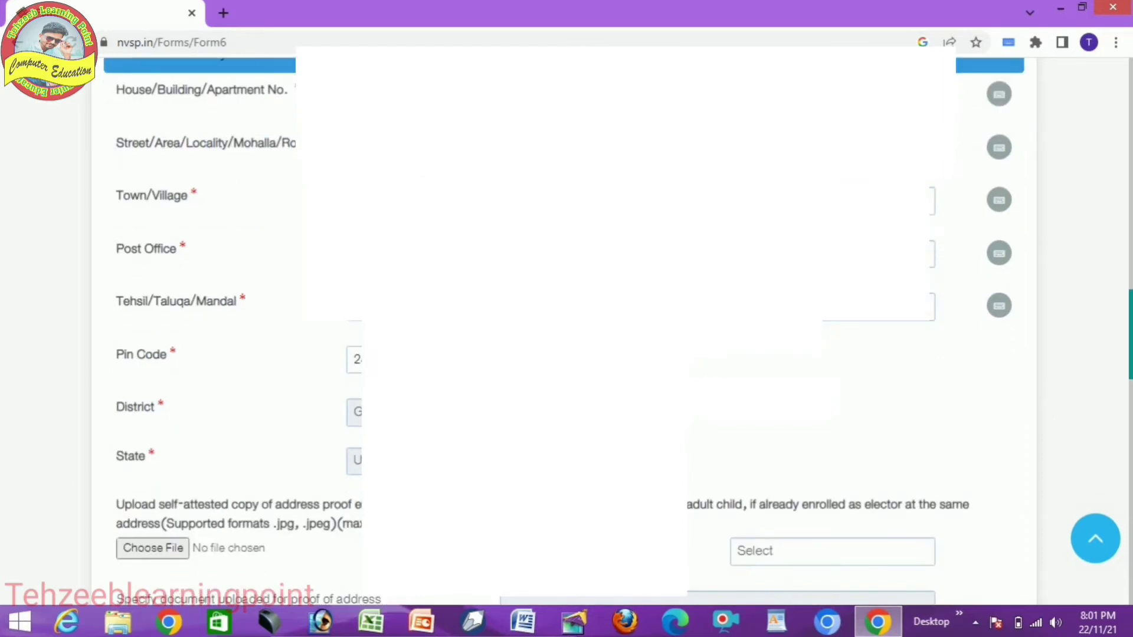
pyautogui.scroll(-3, 564, 331)
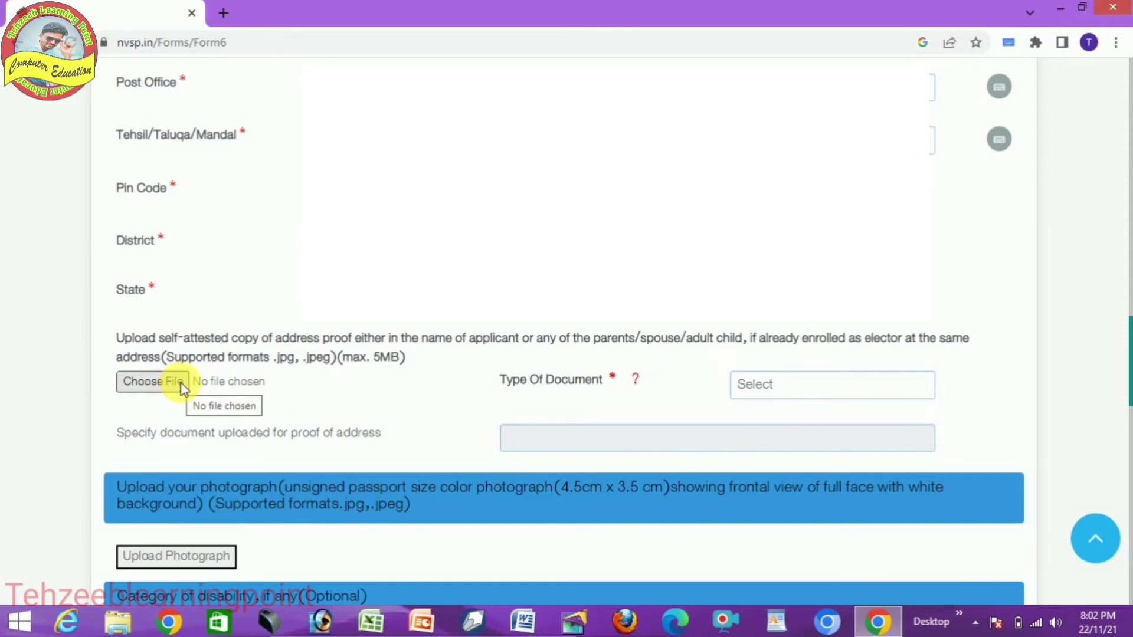
# Step: Upload the Aadhaar JPG as address proof and set its document type to Aadhaar Card
pyautogui.click(182, 384)
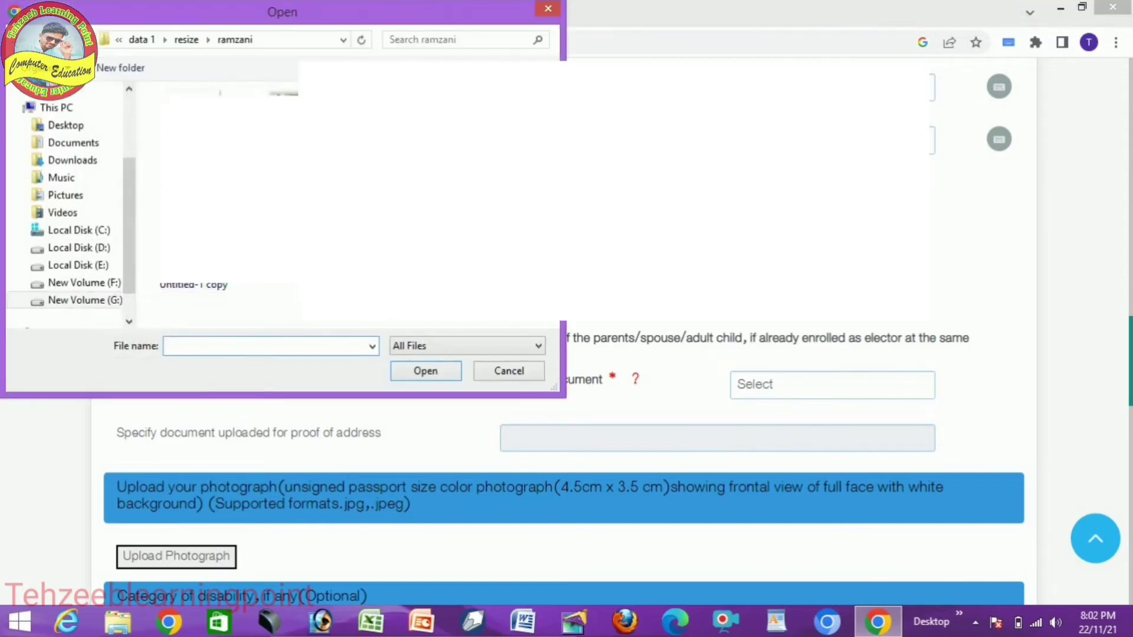
pyautogui.click(275, 135)
pyautogui.click(430, 373)
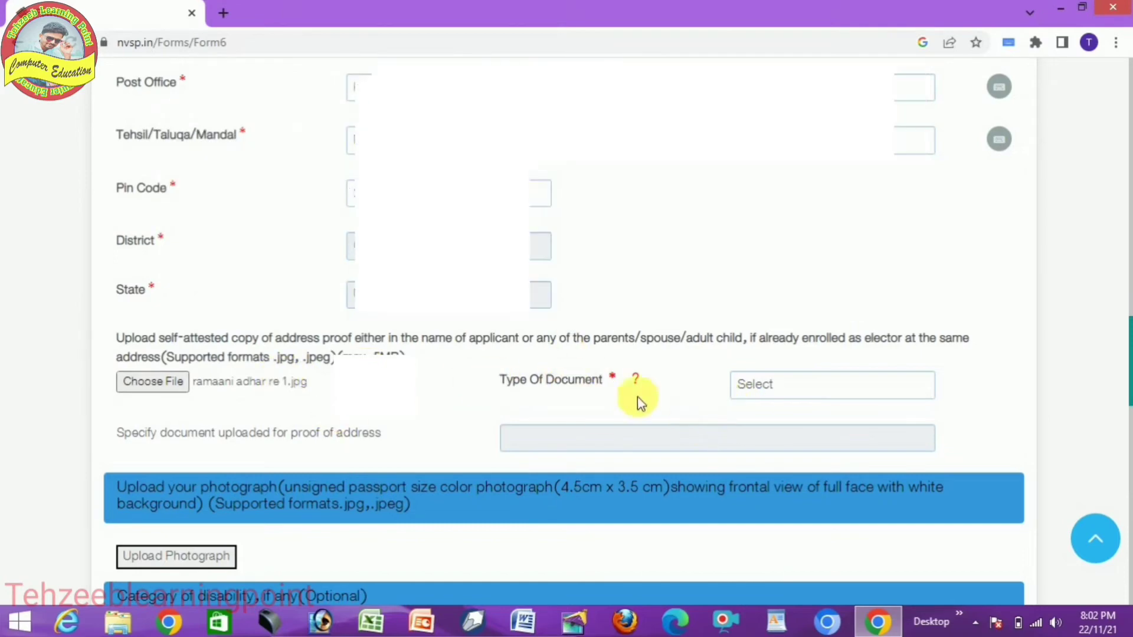
pyautogui.click(771, 386)
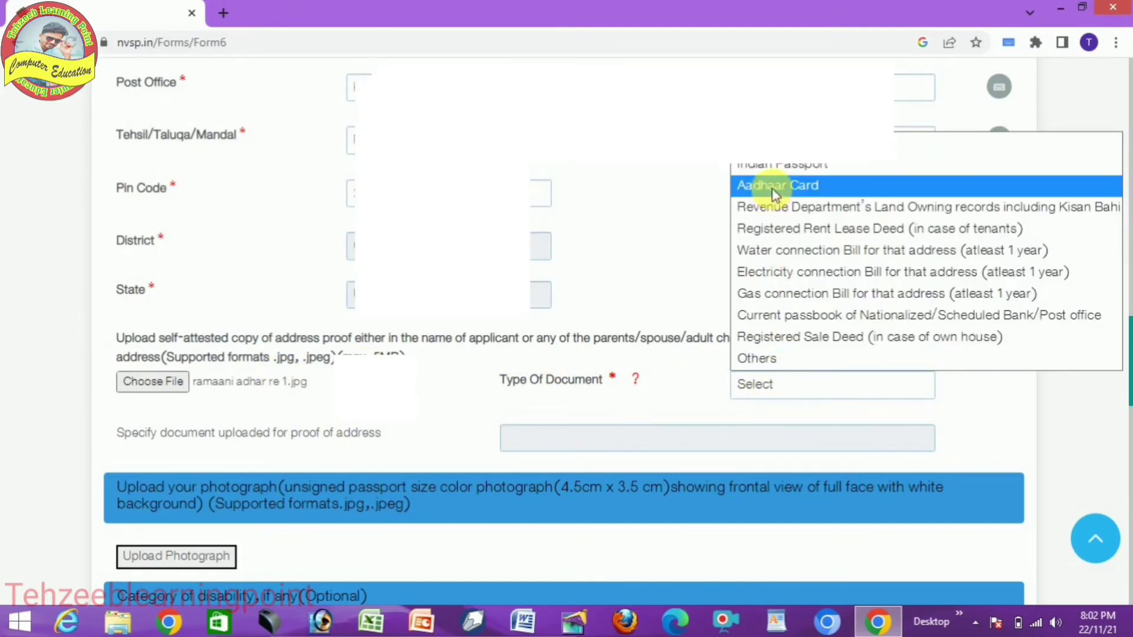
pyautogui.click(746, 185)
pyautogui.scroll(-3, 575, 353)
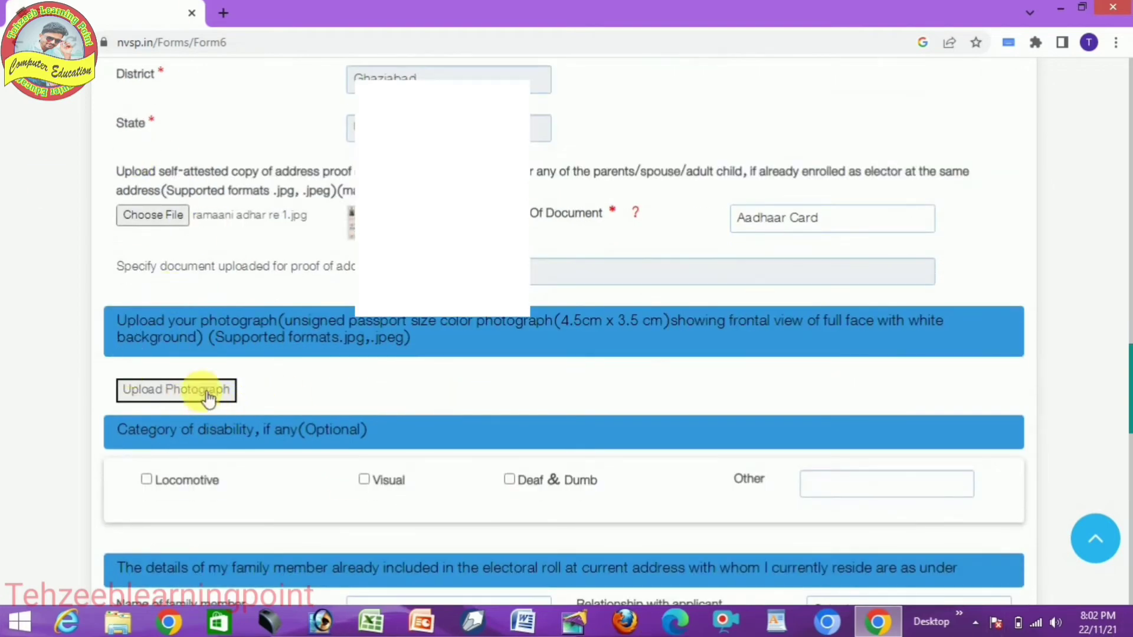
# Step: Load the applicant's photo file in the Photo Editing Tool, preview the crop, and save it
pyautogui.click(198, 394)
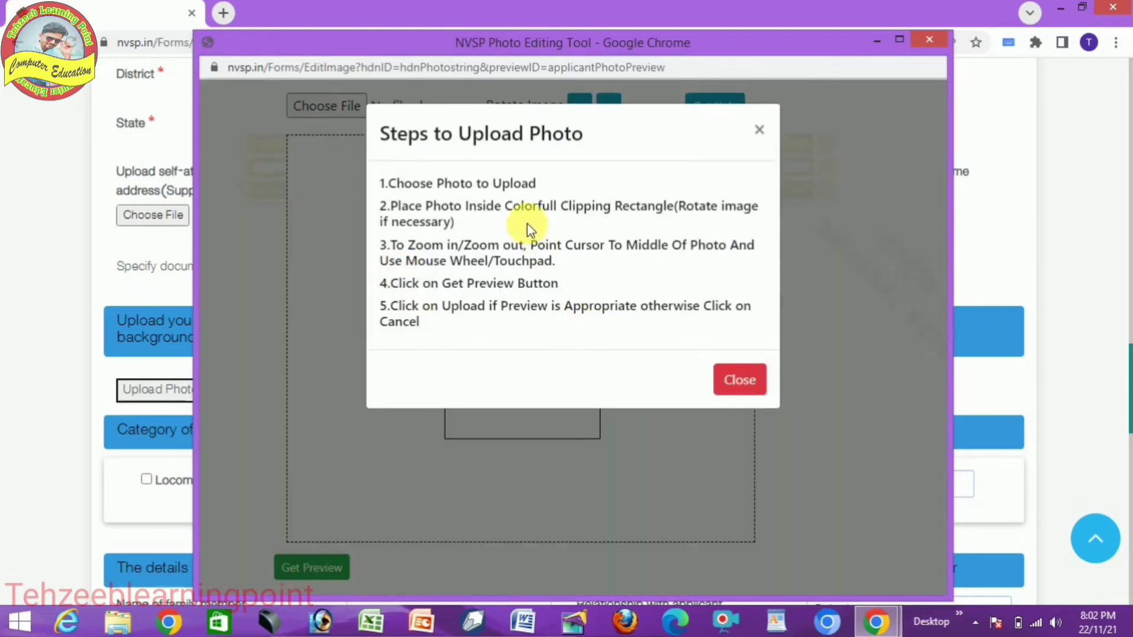
pyautogui.click(738, 381)
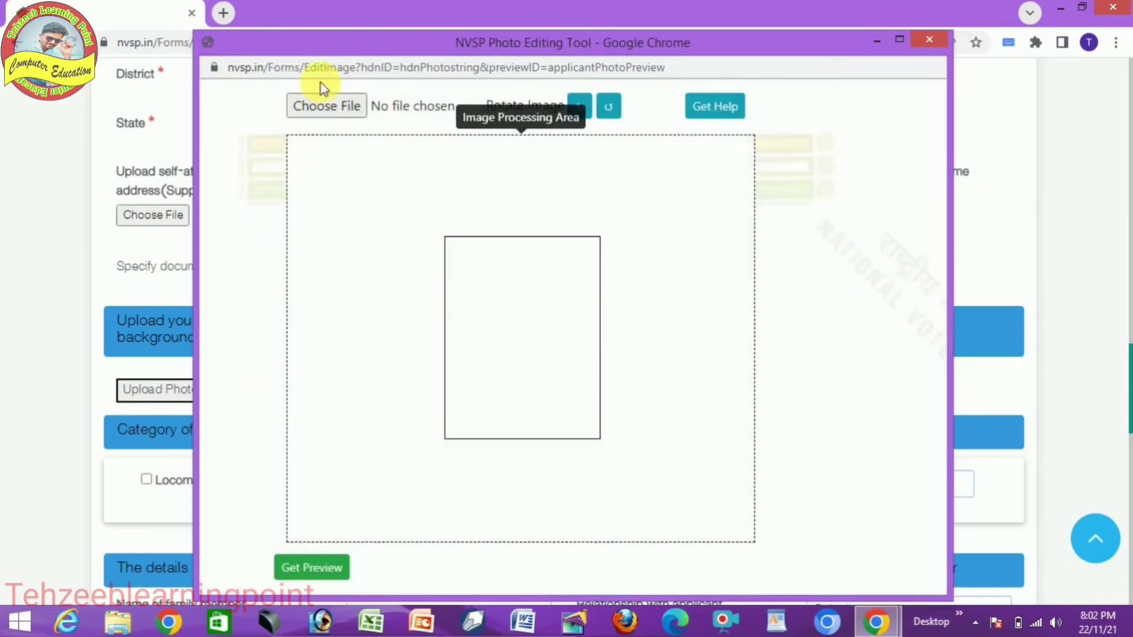
pyautogui.click(327, 106)
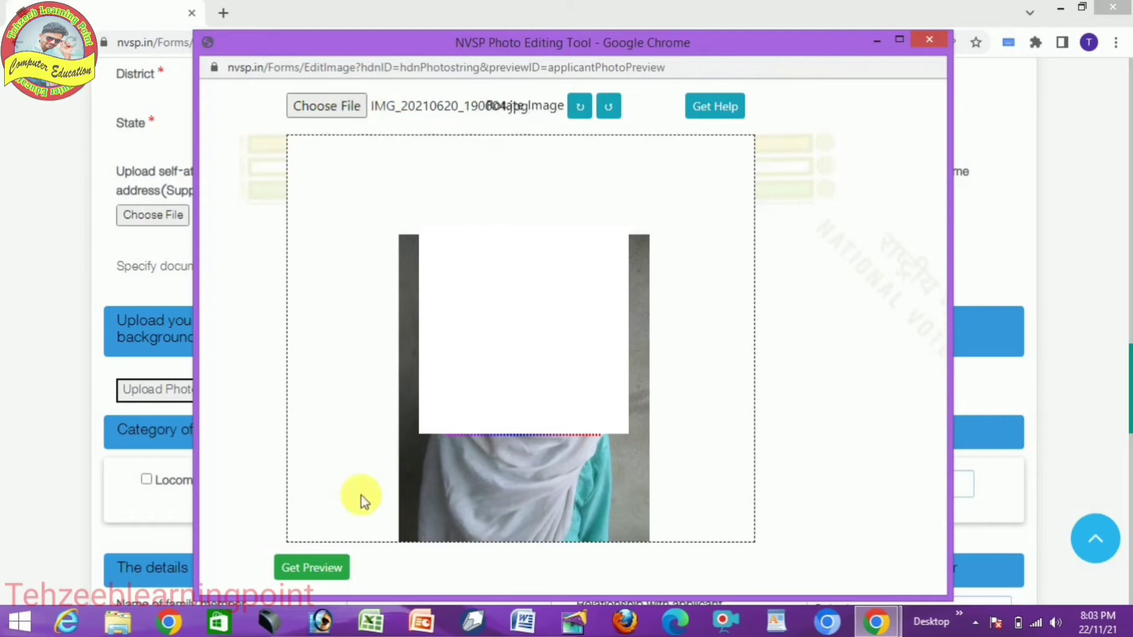
pyautogui.click(313, 568)
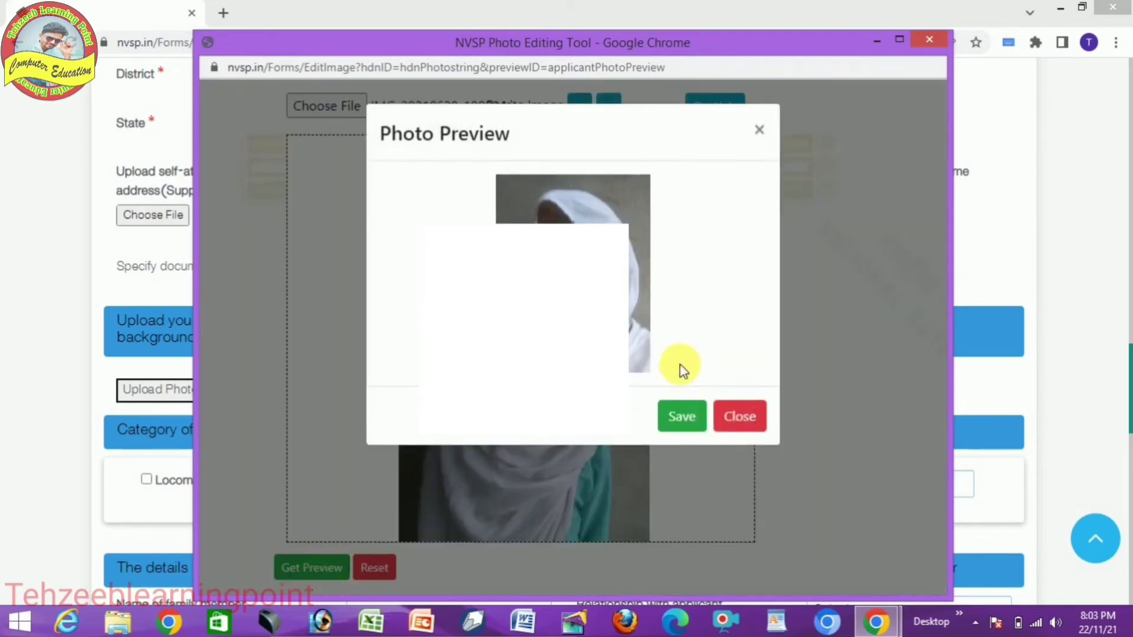
pyautogui.click(685, 416)
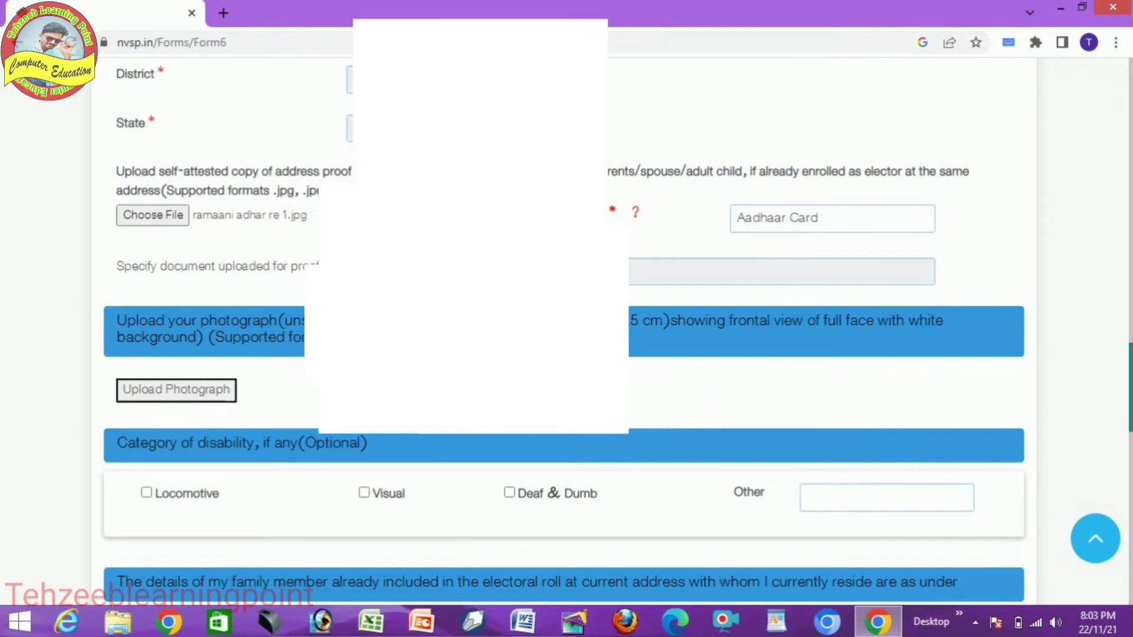
# Step: Enter OTHER in the Other field under Category of disability
pyautogui.scroll(-3, 299, 339)
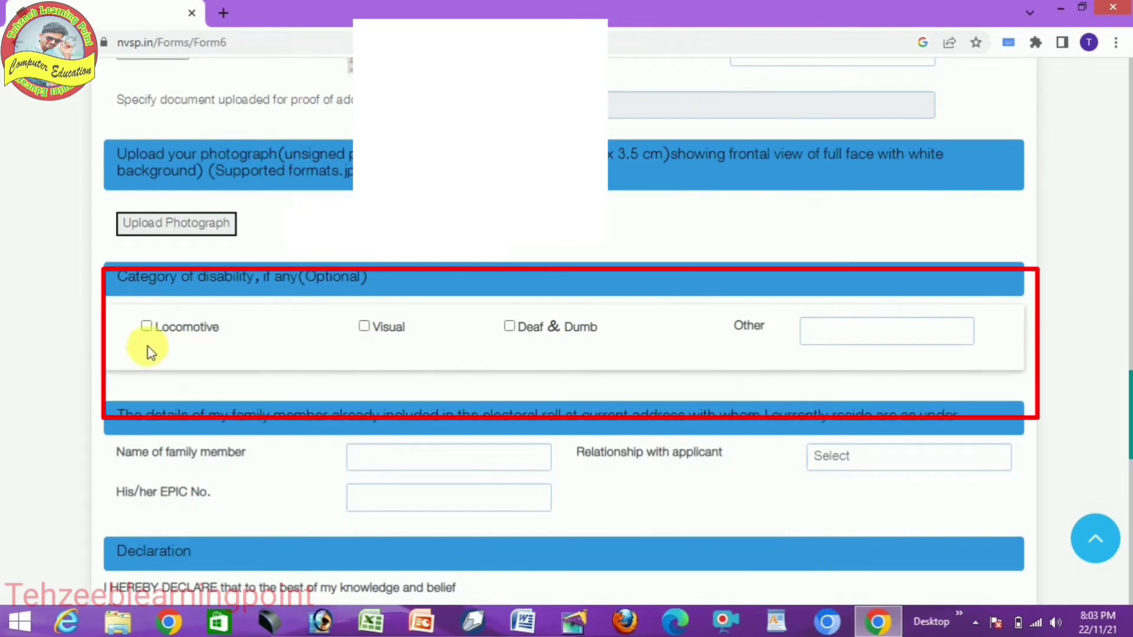
pyautogui.click(838, 335)
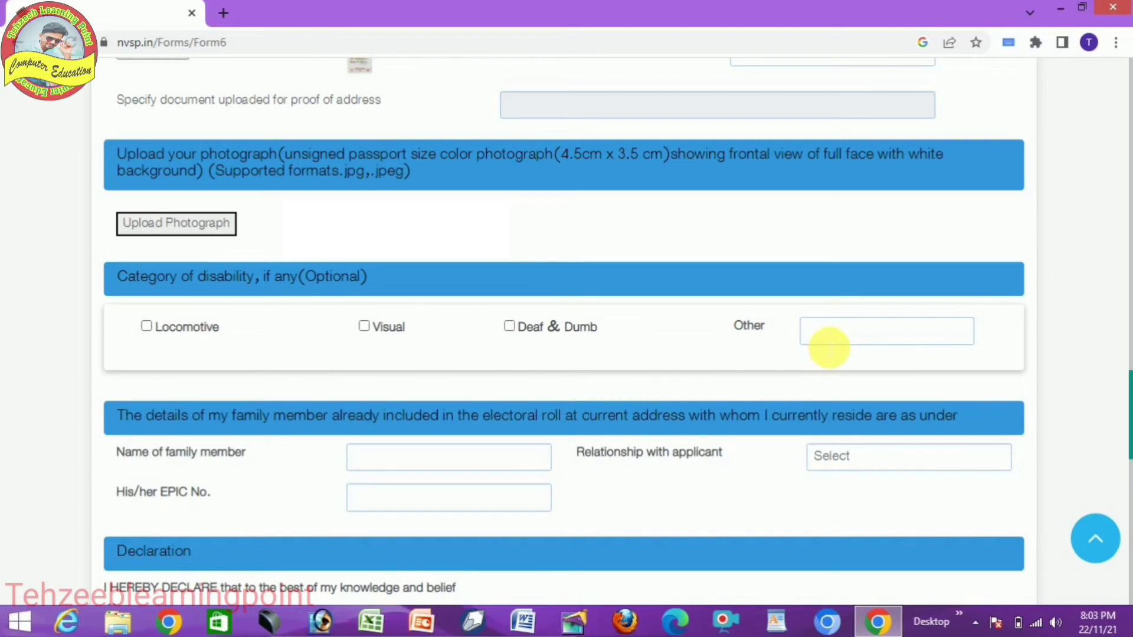
pyautogui.write('OTHER')
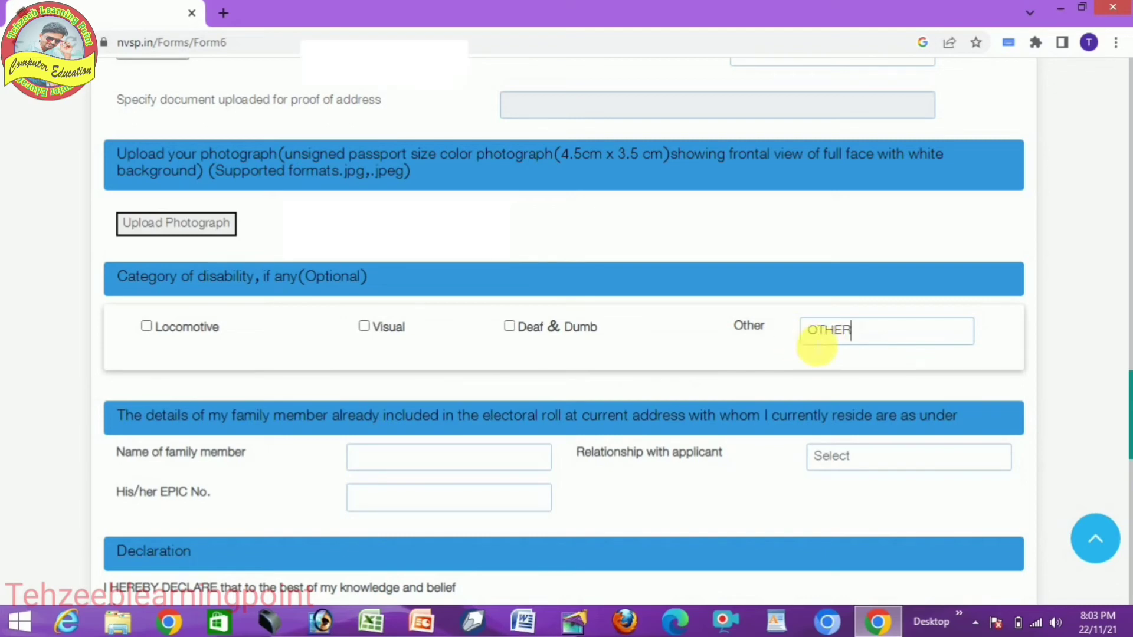
pyautogui.scroll(-3, 513, 369)
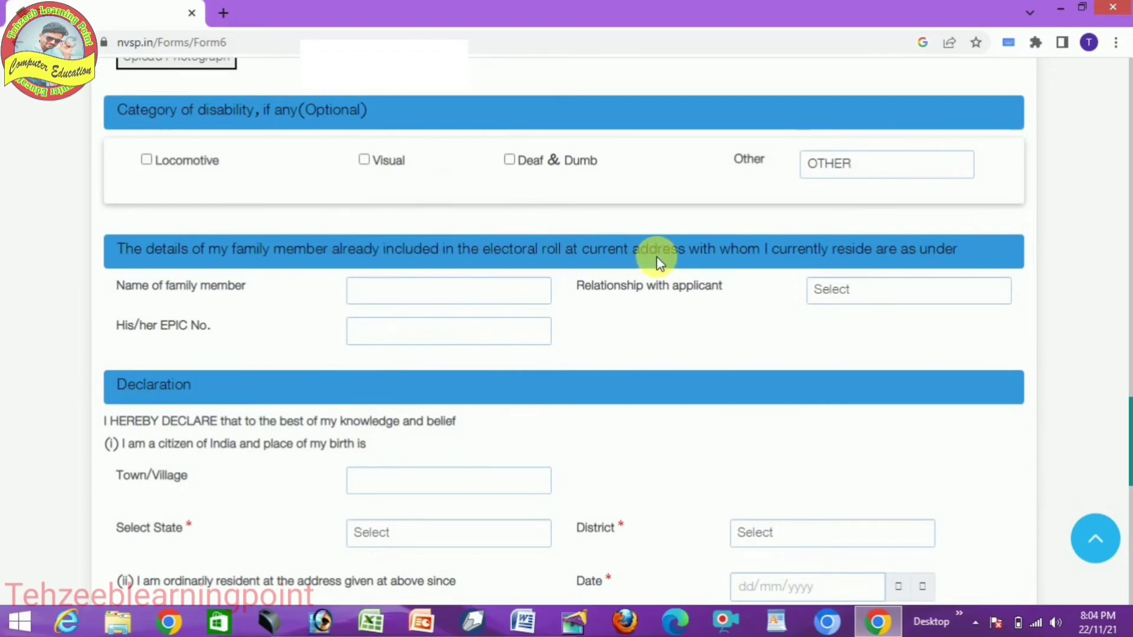
# Step: Enter HUSBAND as family member name, set relationship to Husband, and begin the EPIC number
pyautogui.click(424, 299)
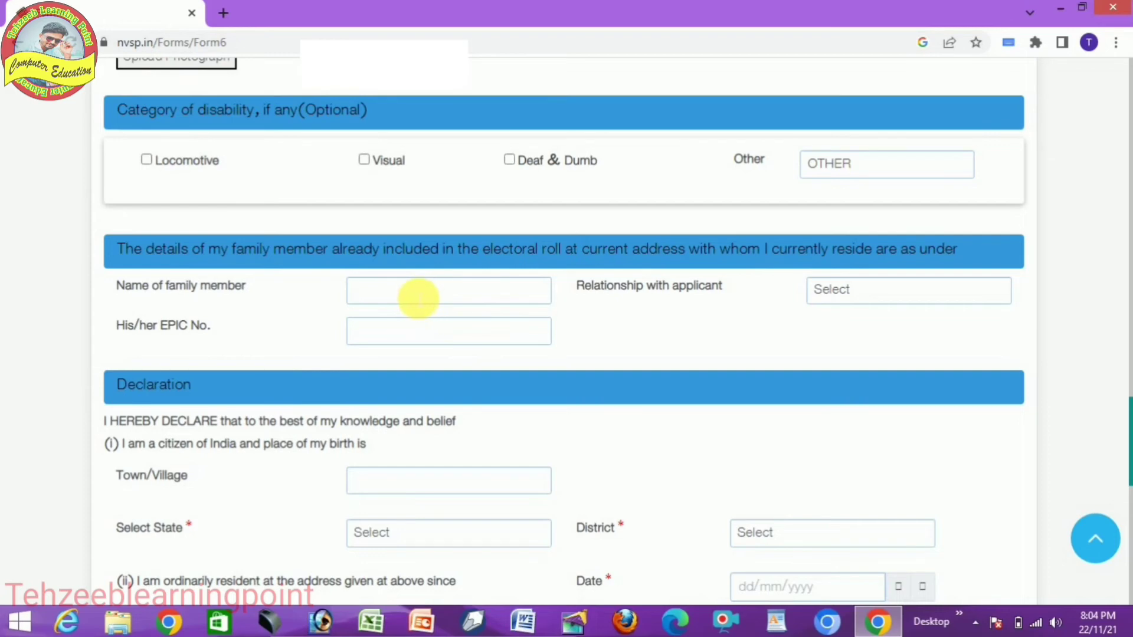
pyautogui.write('HUSBANS')
pyautogui.press('BackSpace')
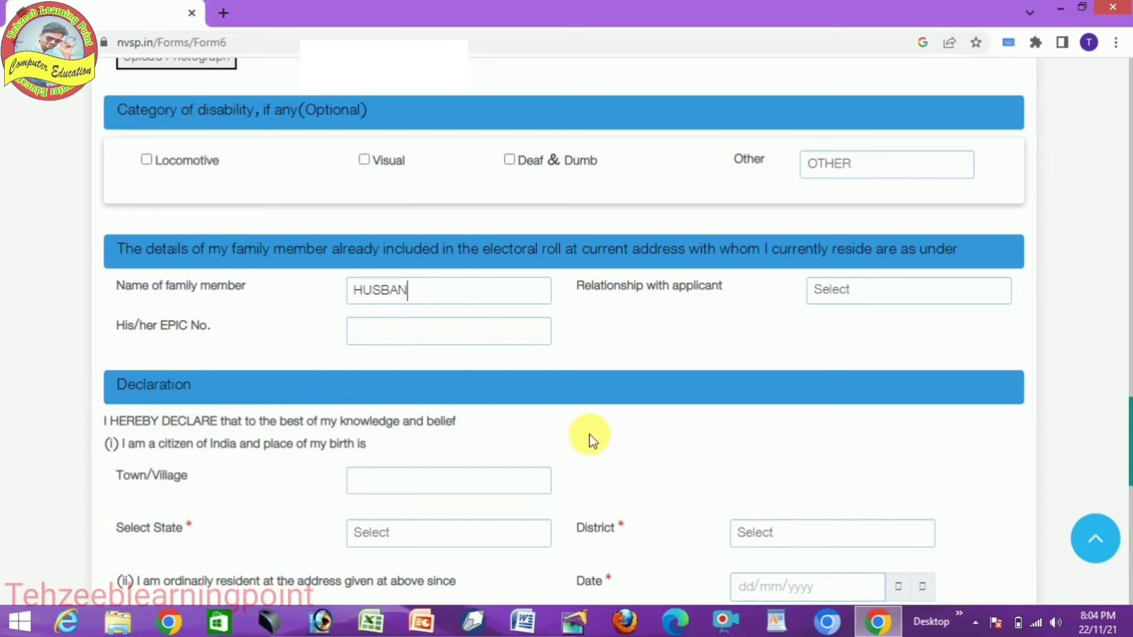
pyautogui.write('D')
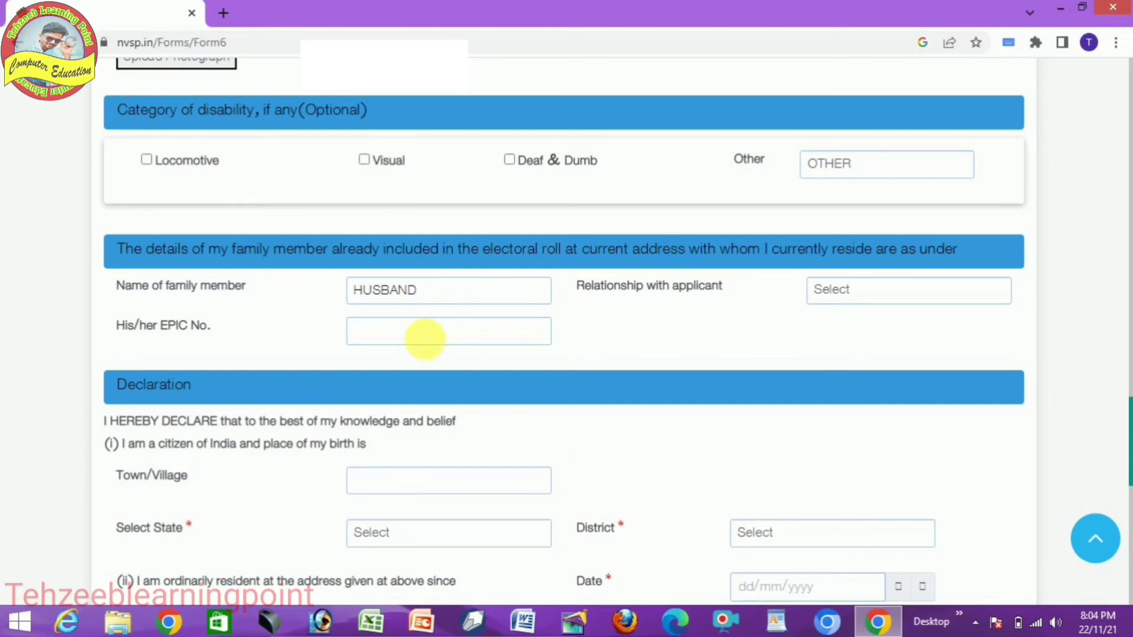
pyautogui.click(864, 296)
pyautogui.click(851, 381)
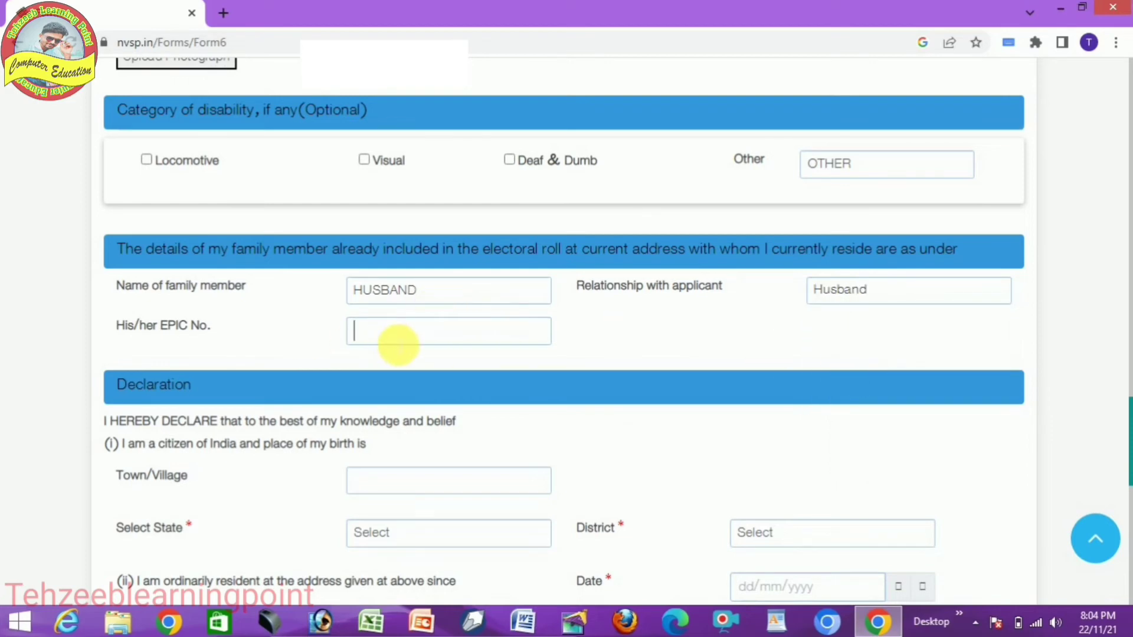
pyautogui.write('R')
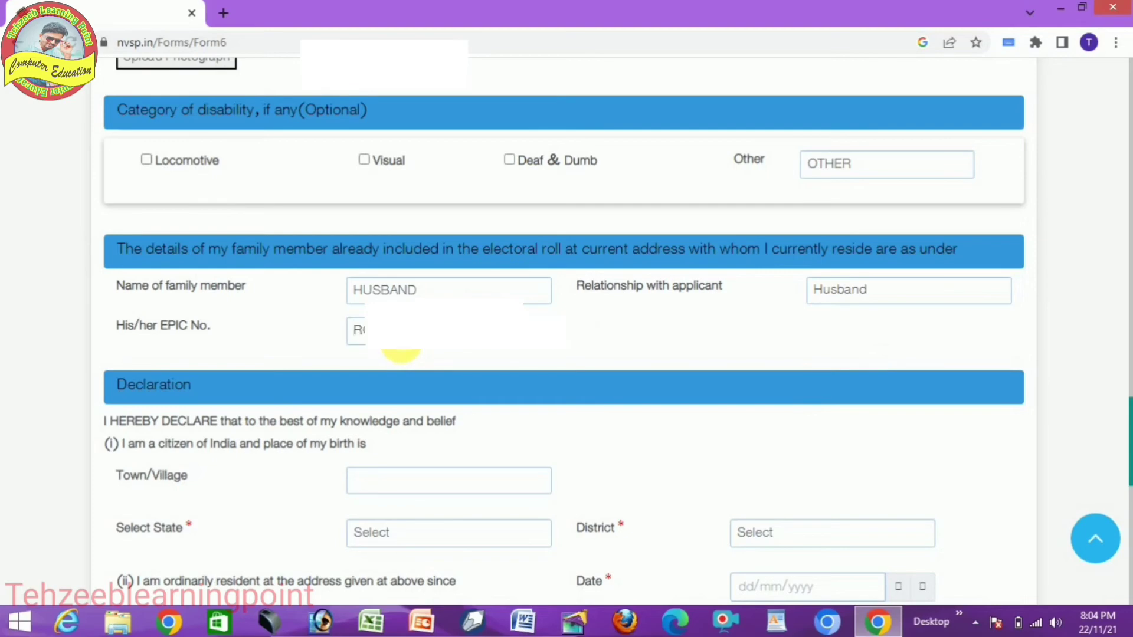
# Step: Fill the birthplace Town/Village field in the Declaration section with K
pyautogui.scroll(-1, 488, 410)
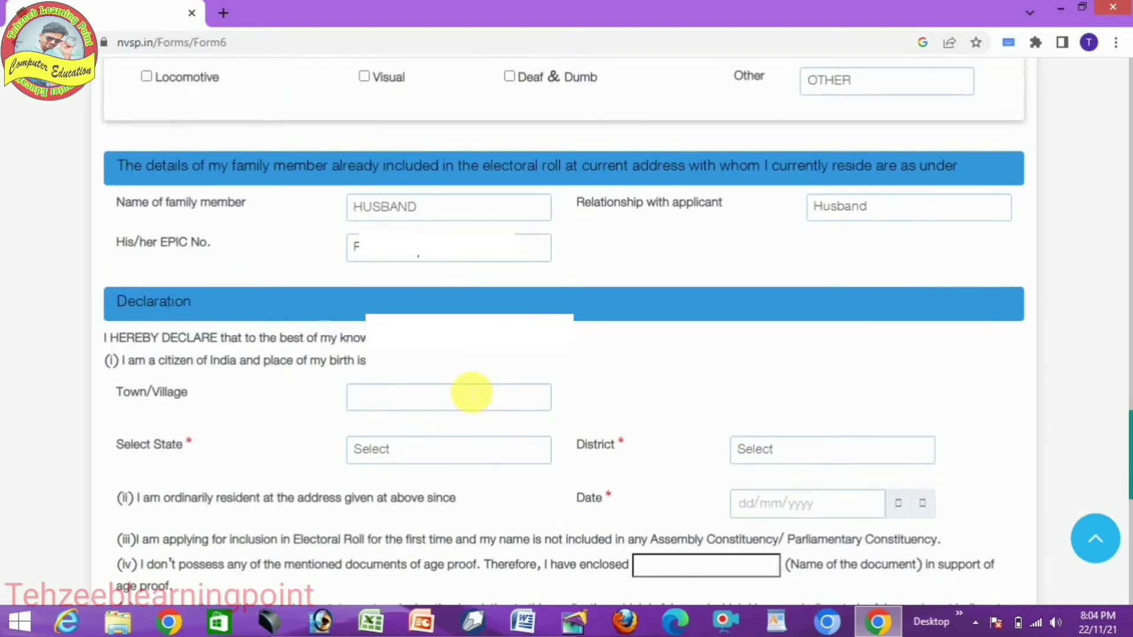
pyautogui.click(399, 401)
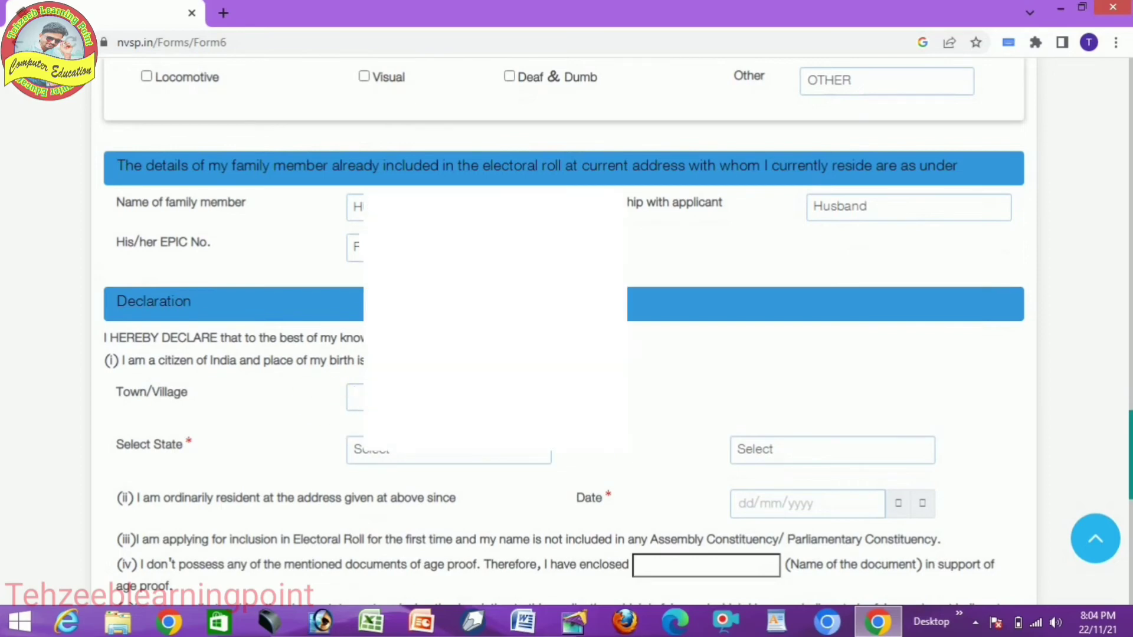
pyautogui.write('G')
pyautogui.press('BackSpace')
pyautogui.write('K')
# Step: Choose the birthplace State and District from their dropdown lists
pyautogui.click(390, 463)
pyautogui.scroll(-5, 472, 224)
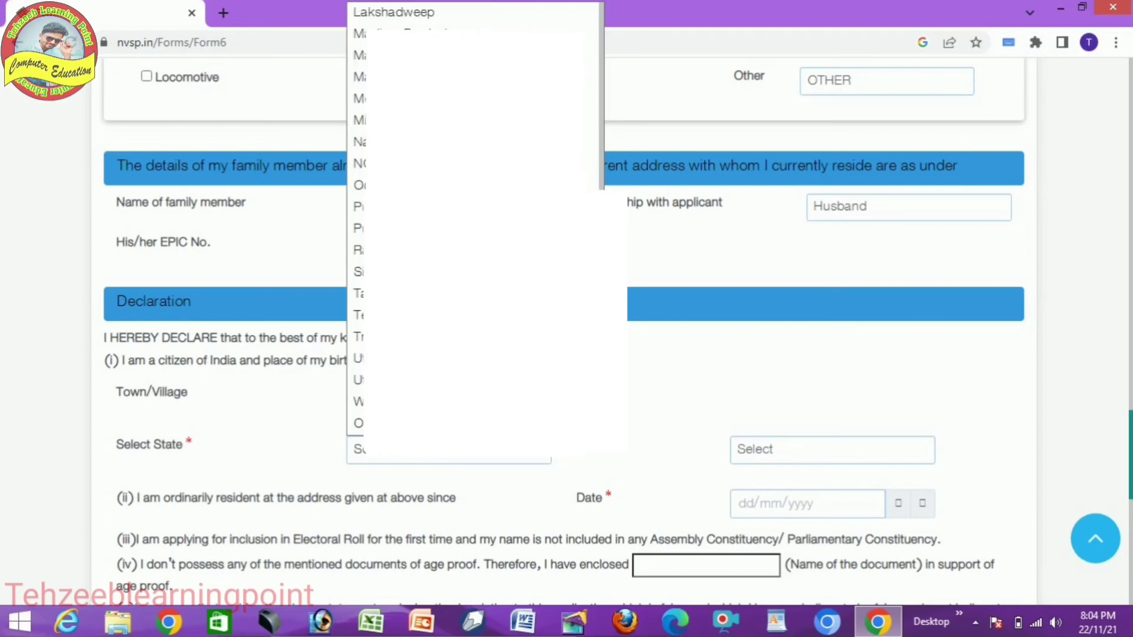
pyautogui.click(357, 364)
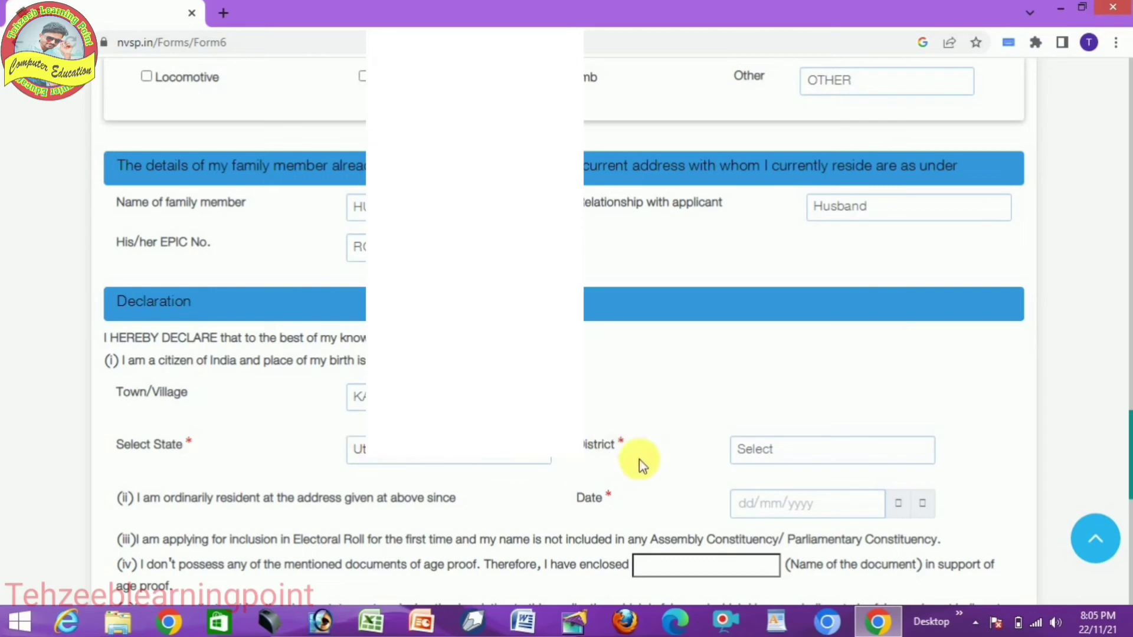
pyautogui.scroll(-1, 702, 455)
pyautogui.scroll(-1, 702, 455)
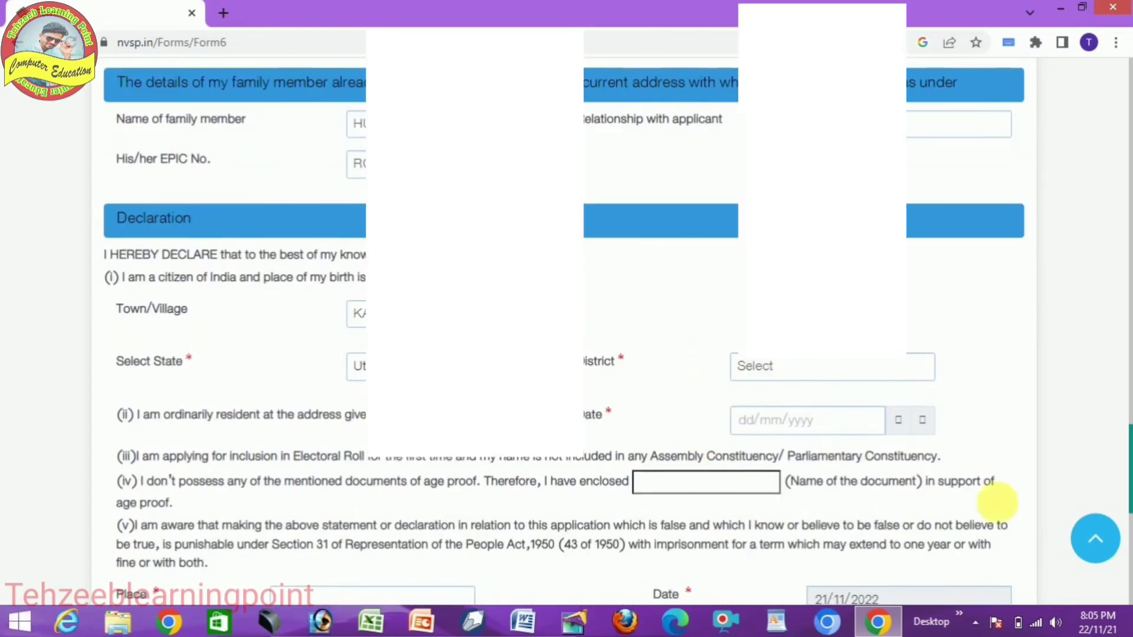
pyautogui.click(828, 369)
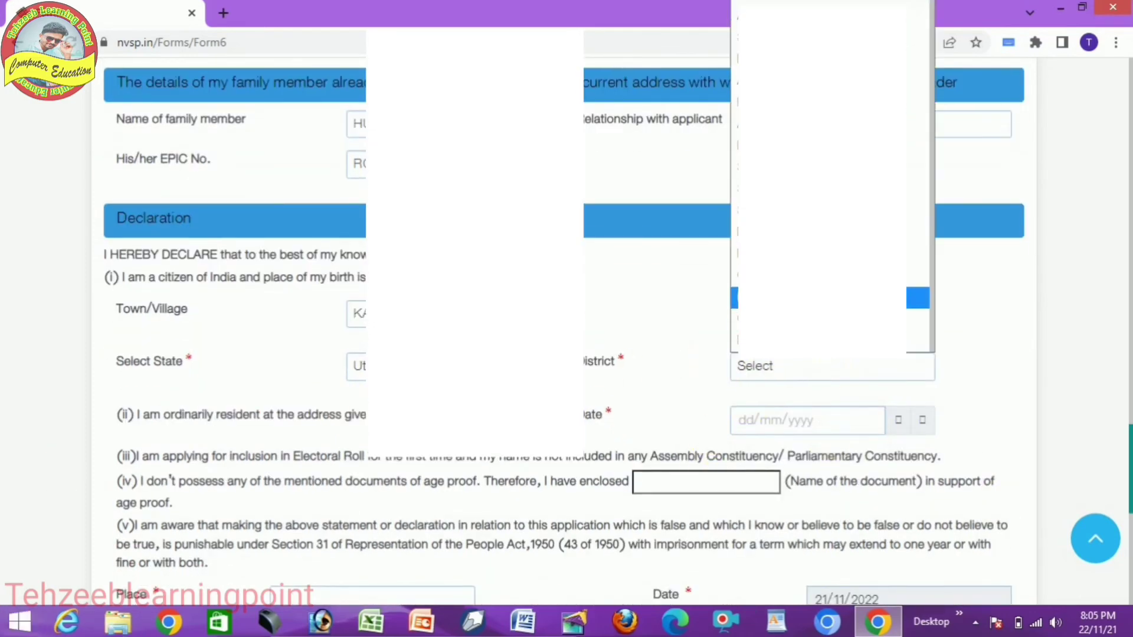
pyautogui.click(918, 276)
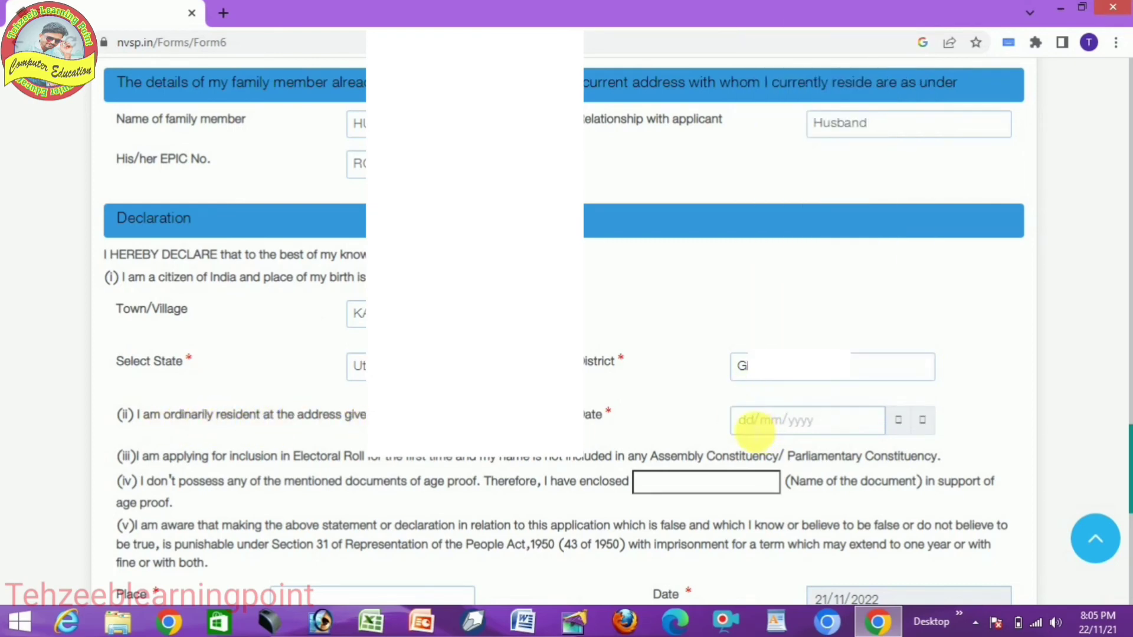
# Step: Pick 02/01/1998 in the calendar as the date of residence at the address
pyautogui.click(753, 424)
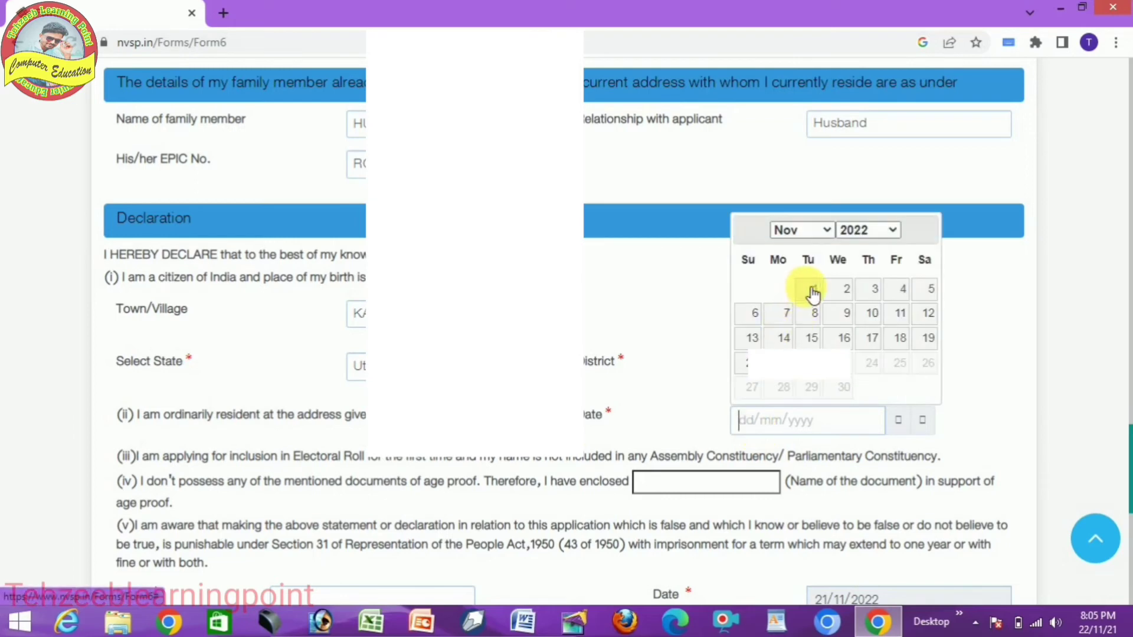
pyautogui.click(821, 230)
pyautogui.click(812, 247)
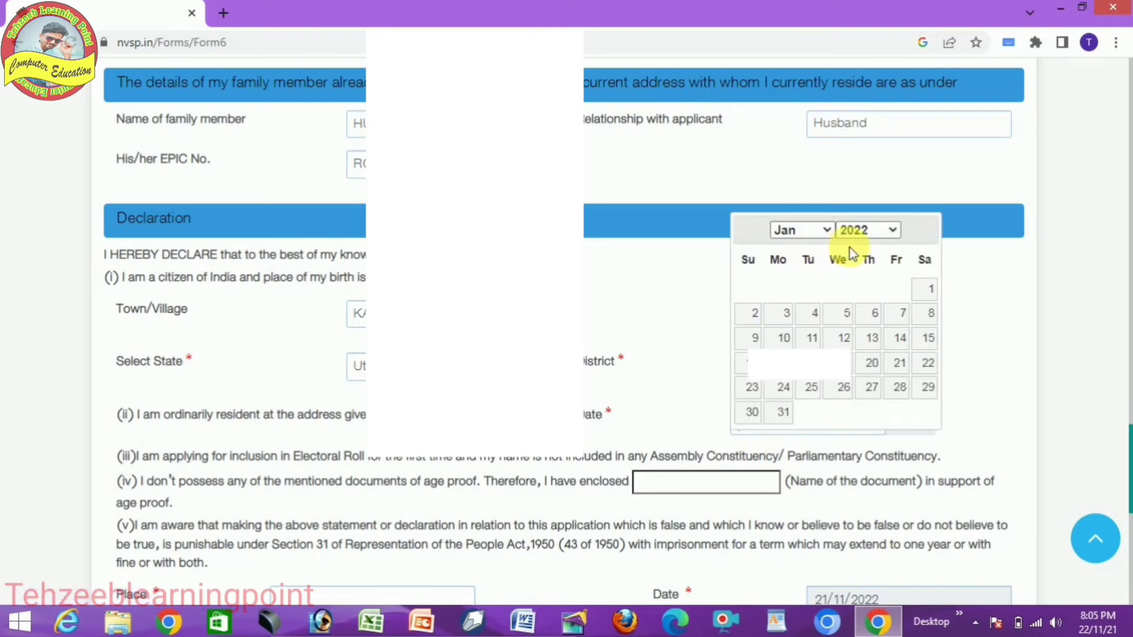
pyautogui.click(894, 233)
pyautogui.scroll(5, 859, 264)
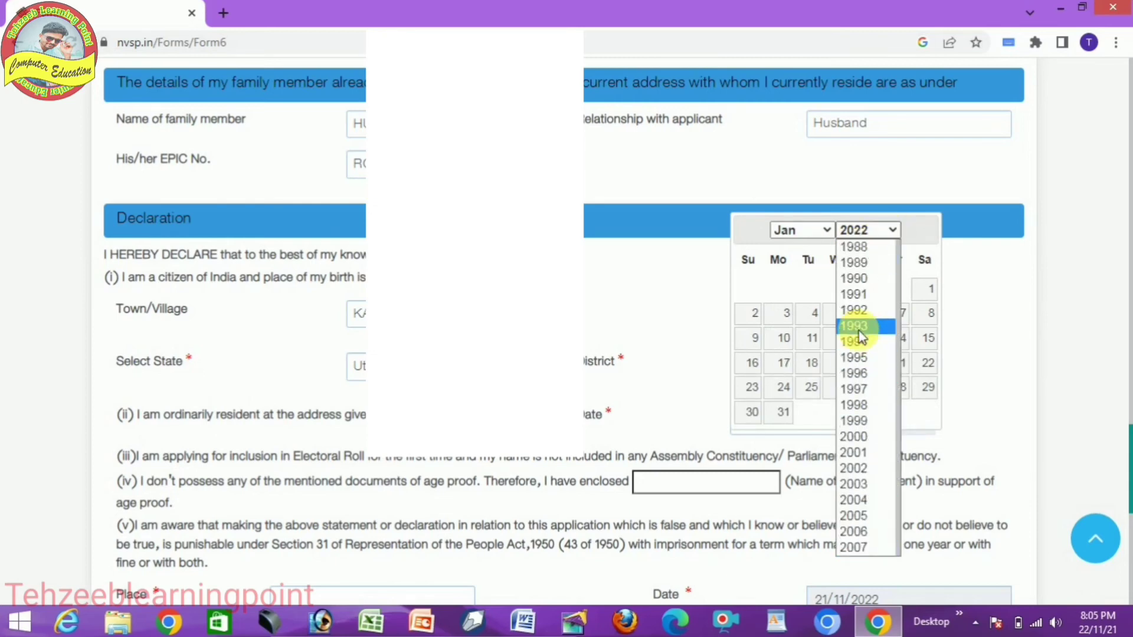
pyautogui.click(865, 247)
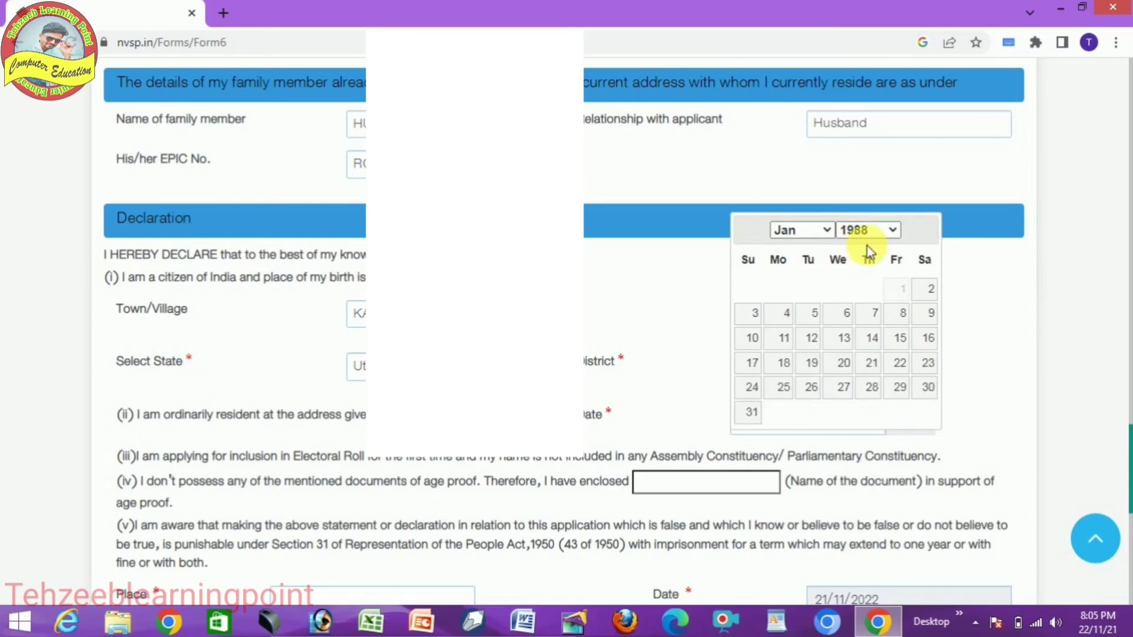
pyautogui.click(893, 230)
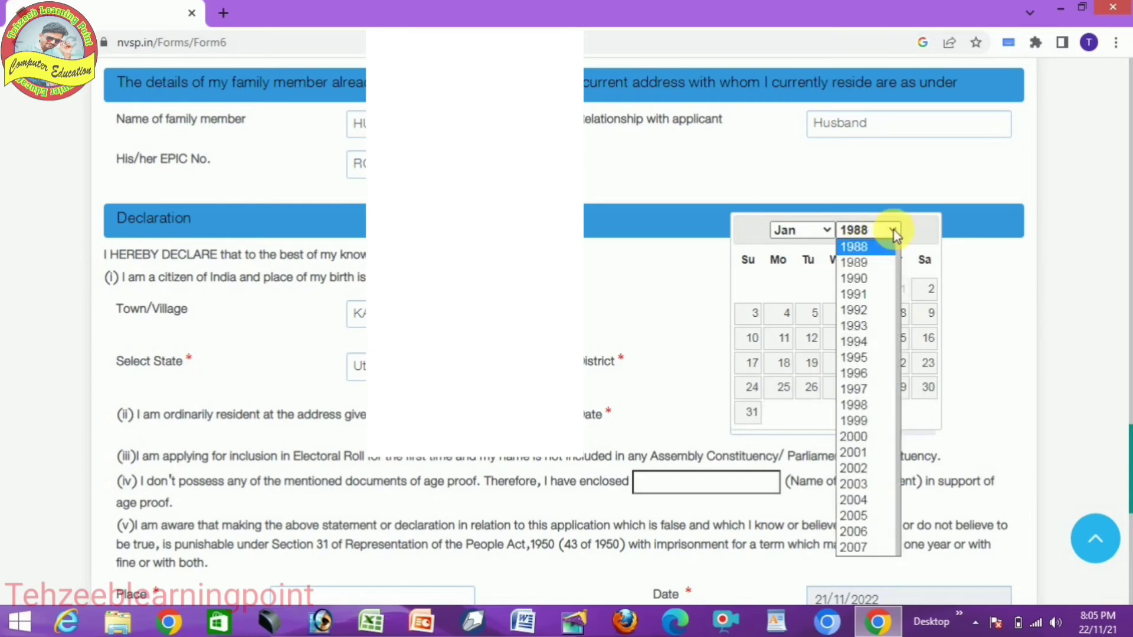
pyautogui.click(868, 409)
pyautogui.click(898, 289)
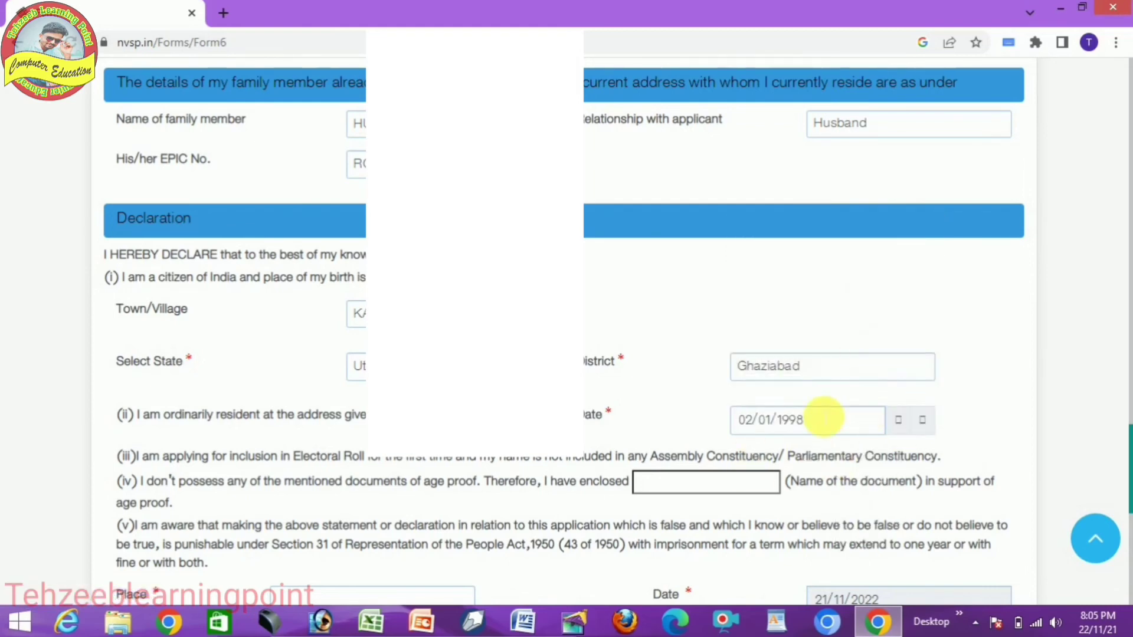
pyautogui.scroll(-1, 655, 483)
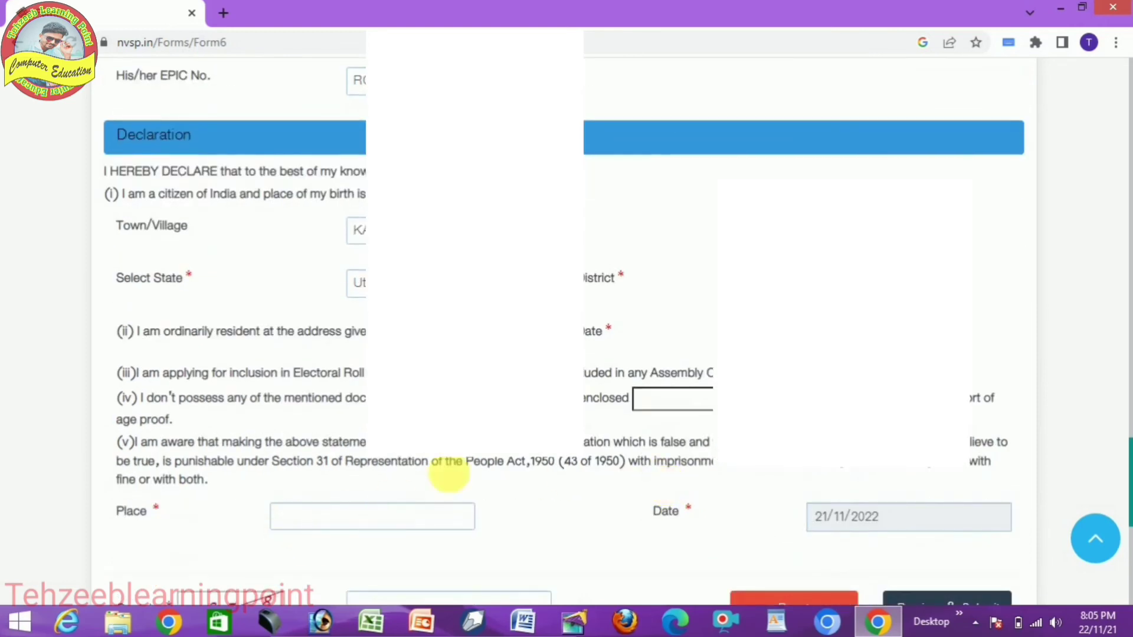
# Step: Enter GA as the declaration's Place
pyautogui.scroll(-1, 448, 472)
pyautogui.click(357, 436)
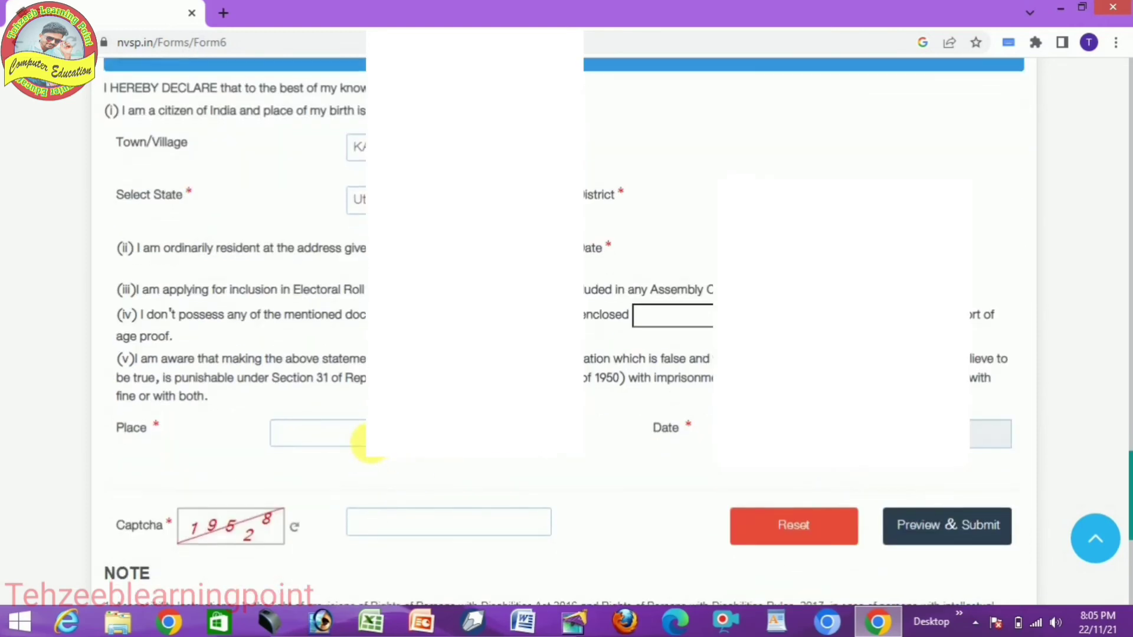
pyautogui.write('GA')
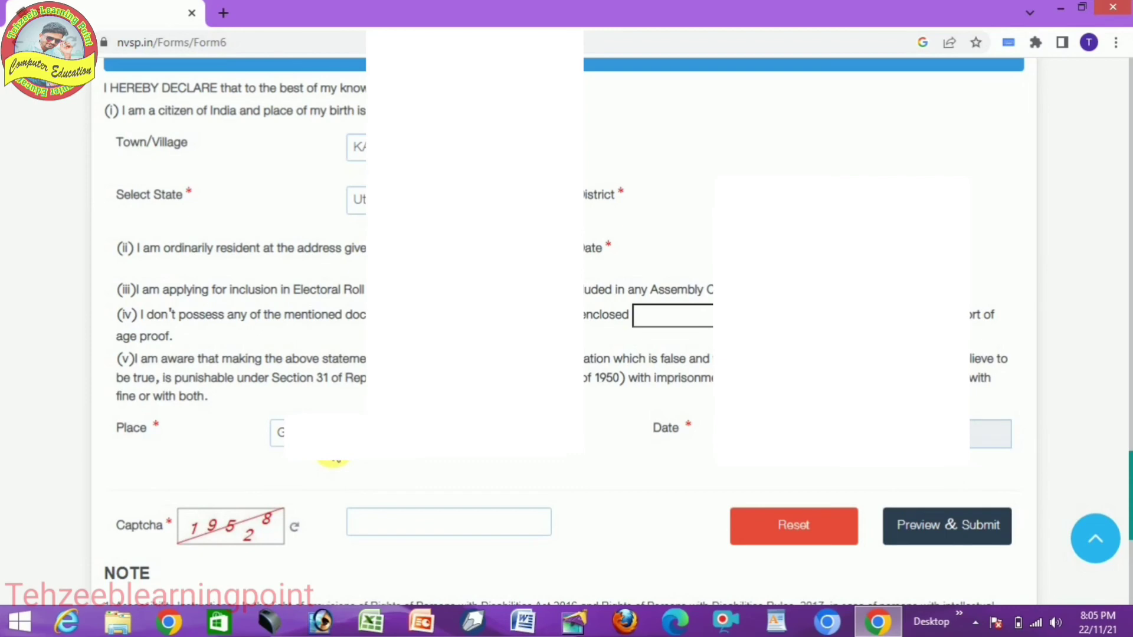
# Step: Enter the digits shown in the captcha image into the Captcha box
pyautogui.scroll(-2, 587, 420)
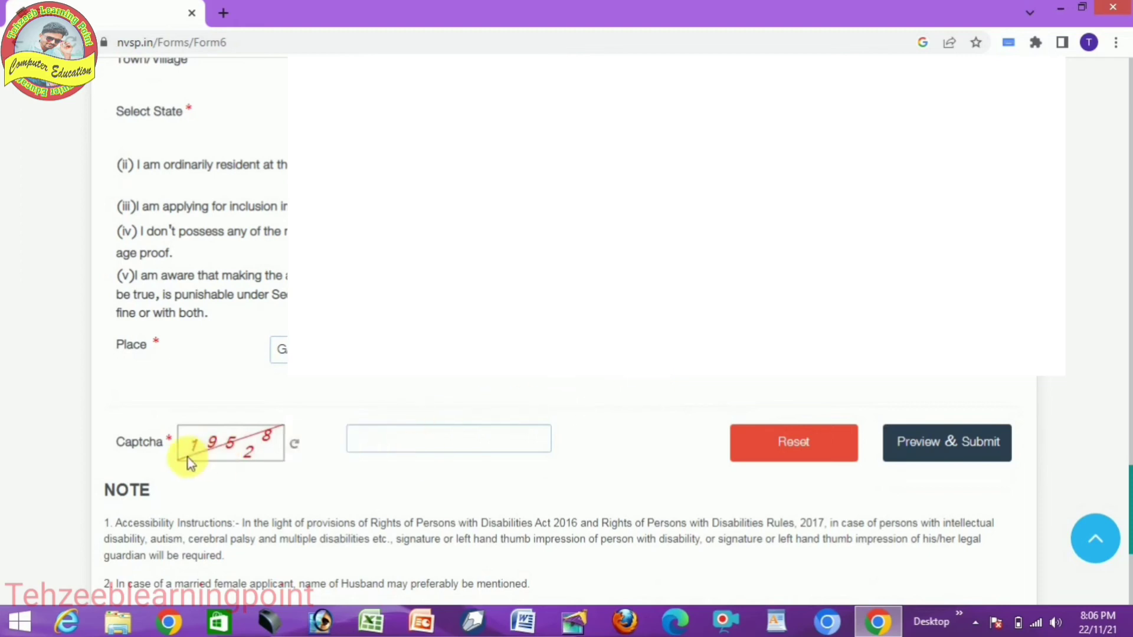
pyautogui.click(488, 445)
pyautogui.write('1952')
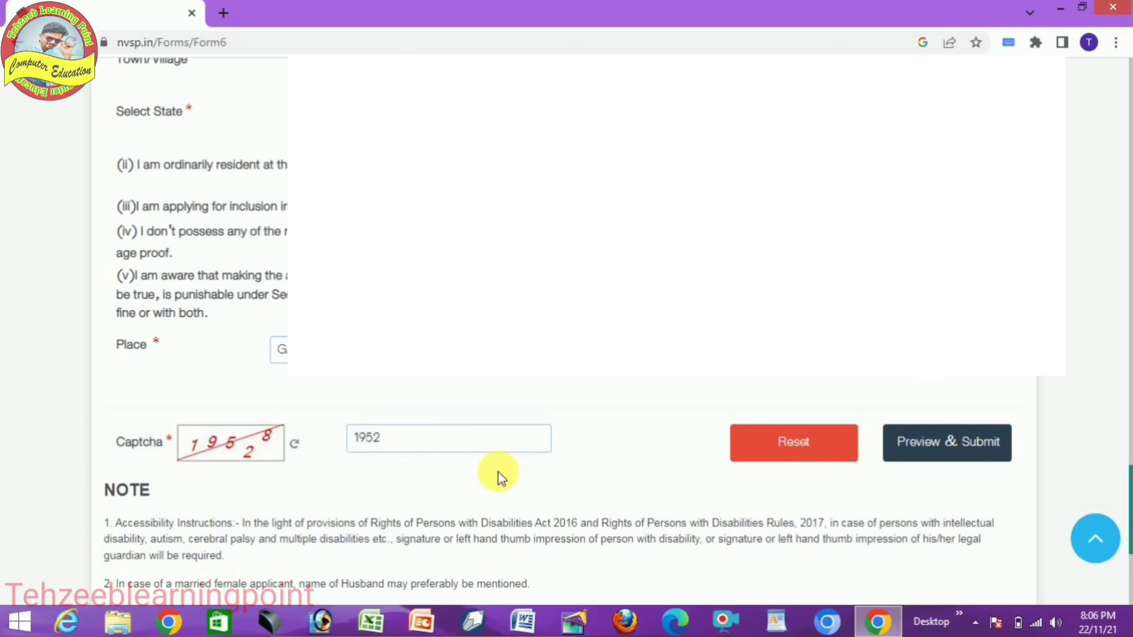
pyautogui.write('8')
pyautogui.scroll(-3, 490, 472)
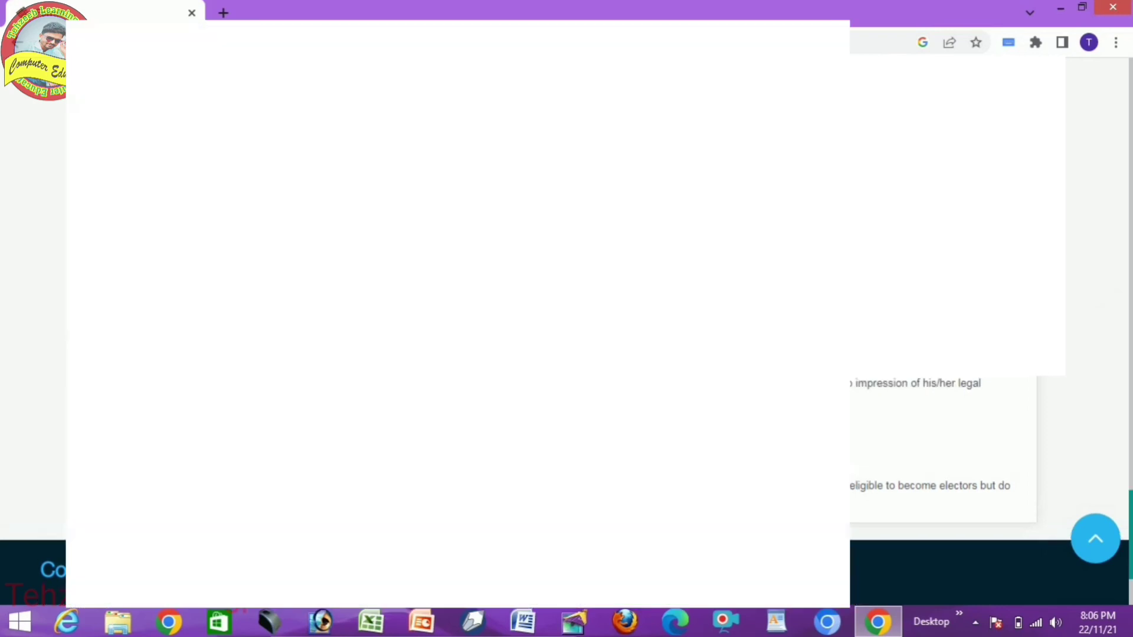
pyautogui.scroll(10, 909, 283)
pyautogui.scroll(15, 903, 286)
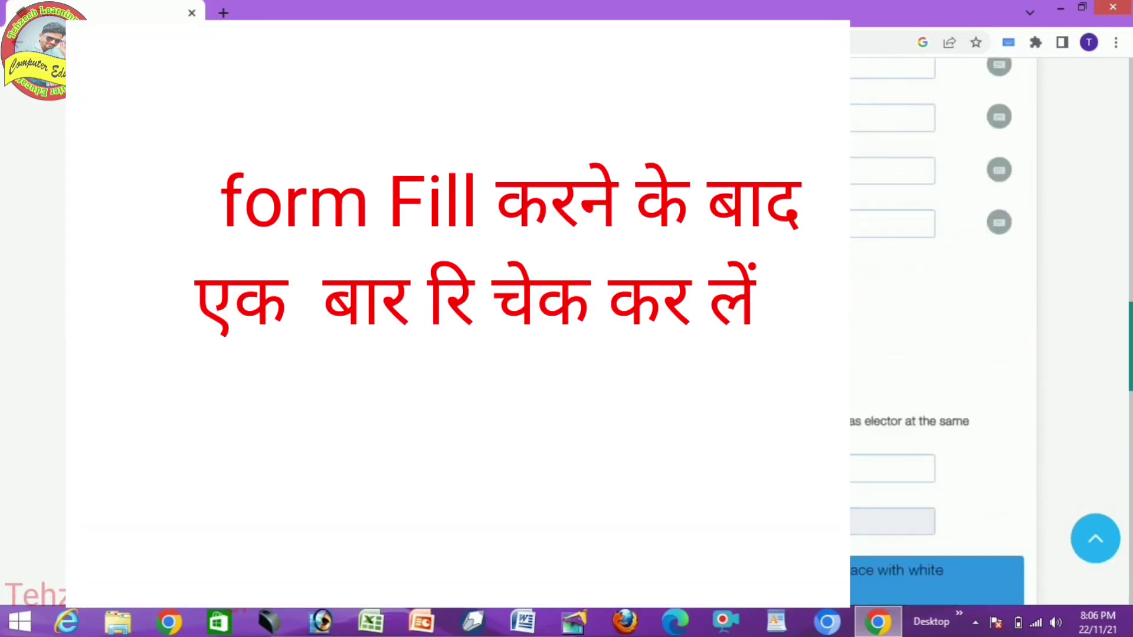
pyautogui.scroll(10, 933, 318)
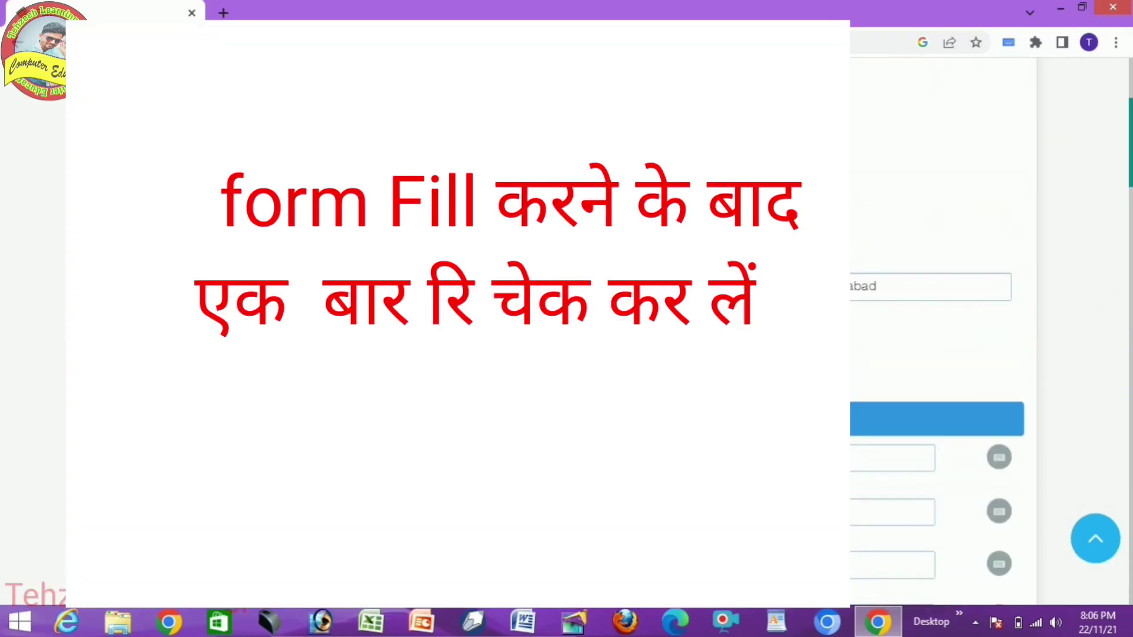
pyautogui.scroll(-20, 944, 330)
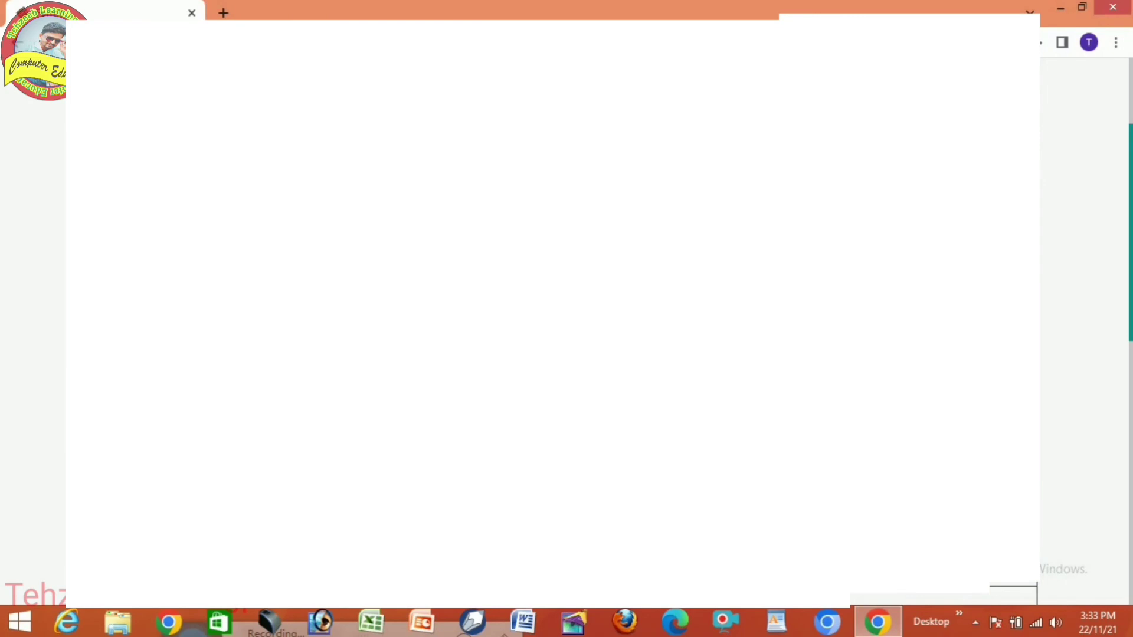
# Step: Scroll through the Form 6 preview details, then submit the application
pyautogui.scroll(-3, 590, 319)
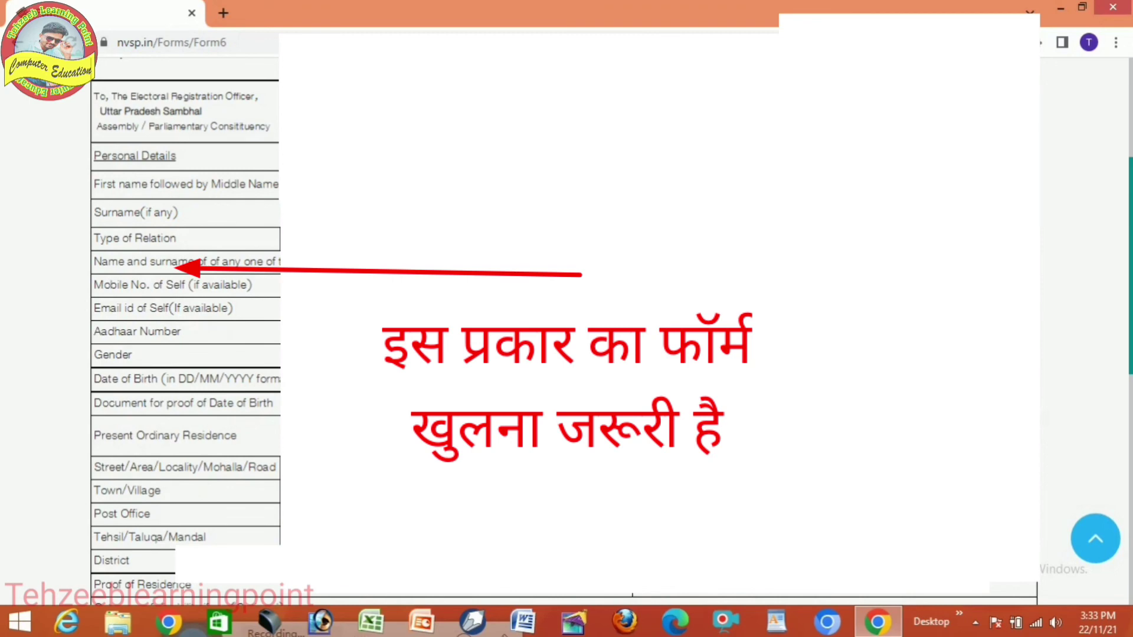
pyautogui.scroll(-2, 184, 330)
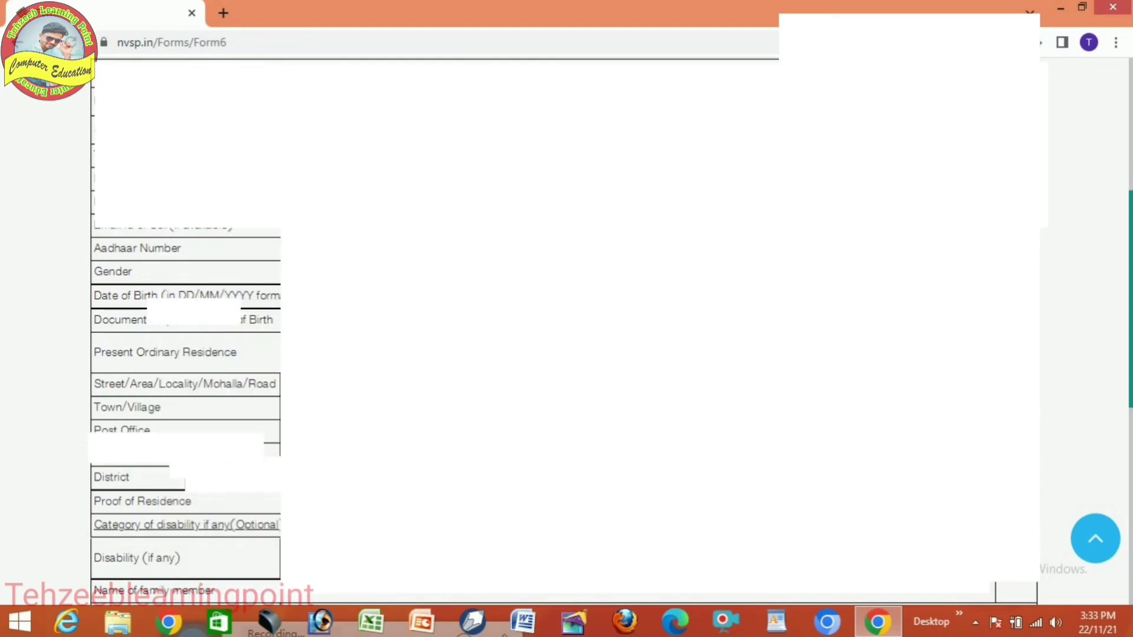
pyautogui.scroll(-3, 566, 330)
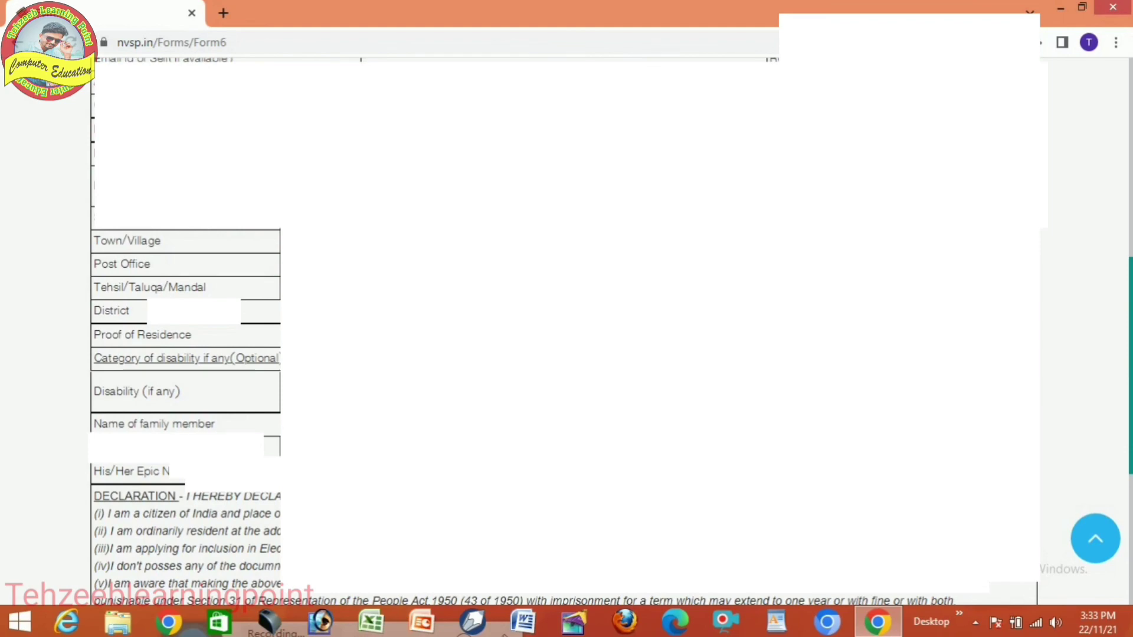
pyautogui.scroll(-3, 605, 304)
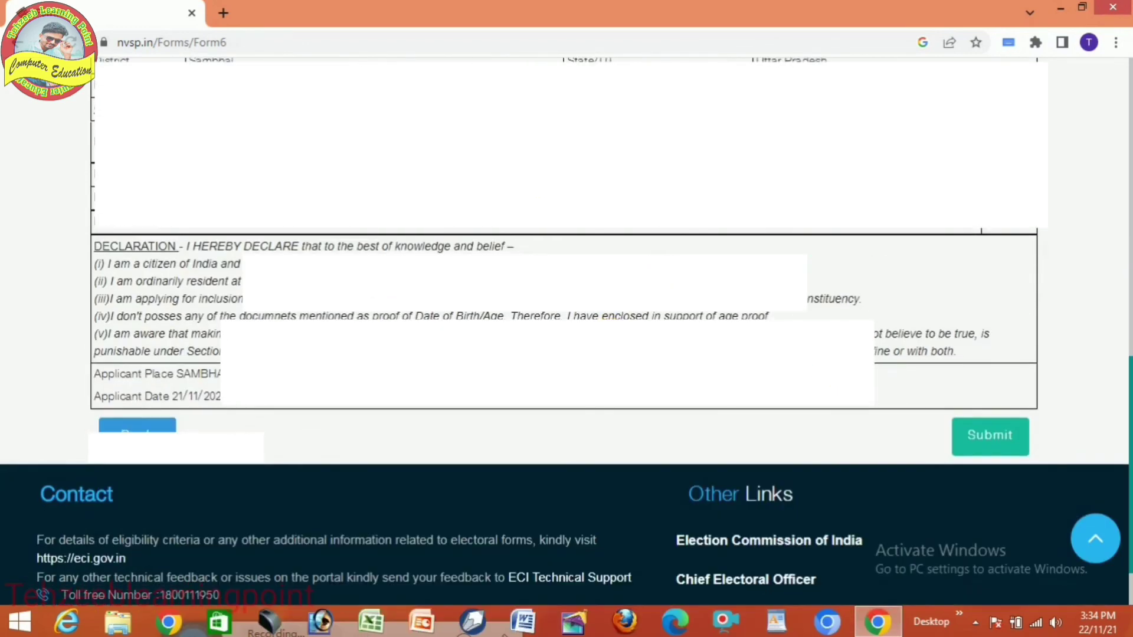
pyautogui.click(990, 437)
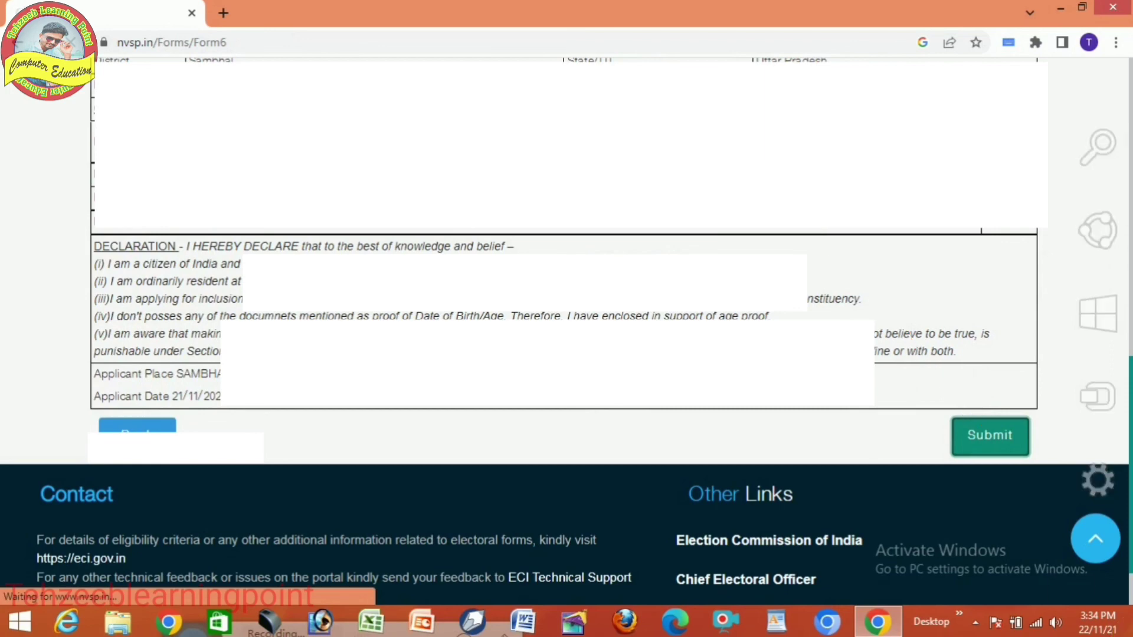
pyautogui.scroll(1, 714, 309)
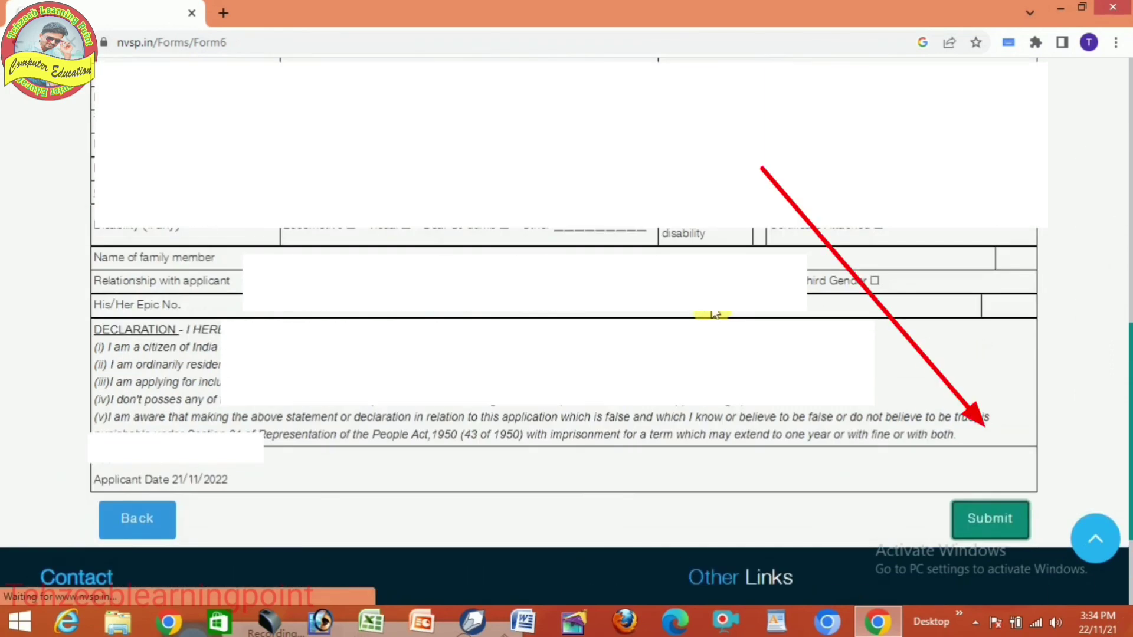